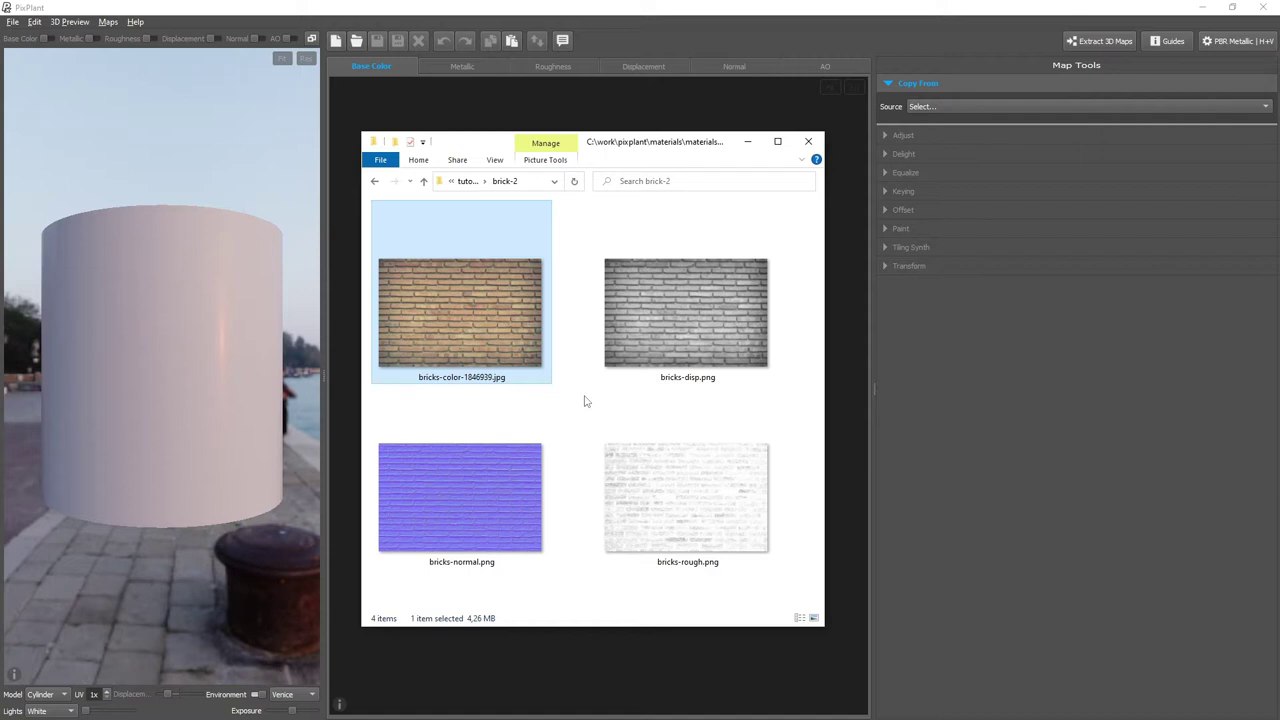
Create blank 2048 × 2048 Base Color, Metallic, Roughness, Displacement and Normal maps, leaving out AO.
click(617, 325)
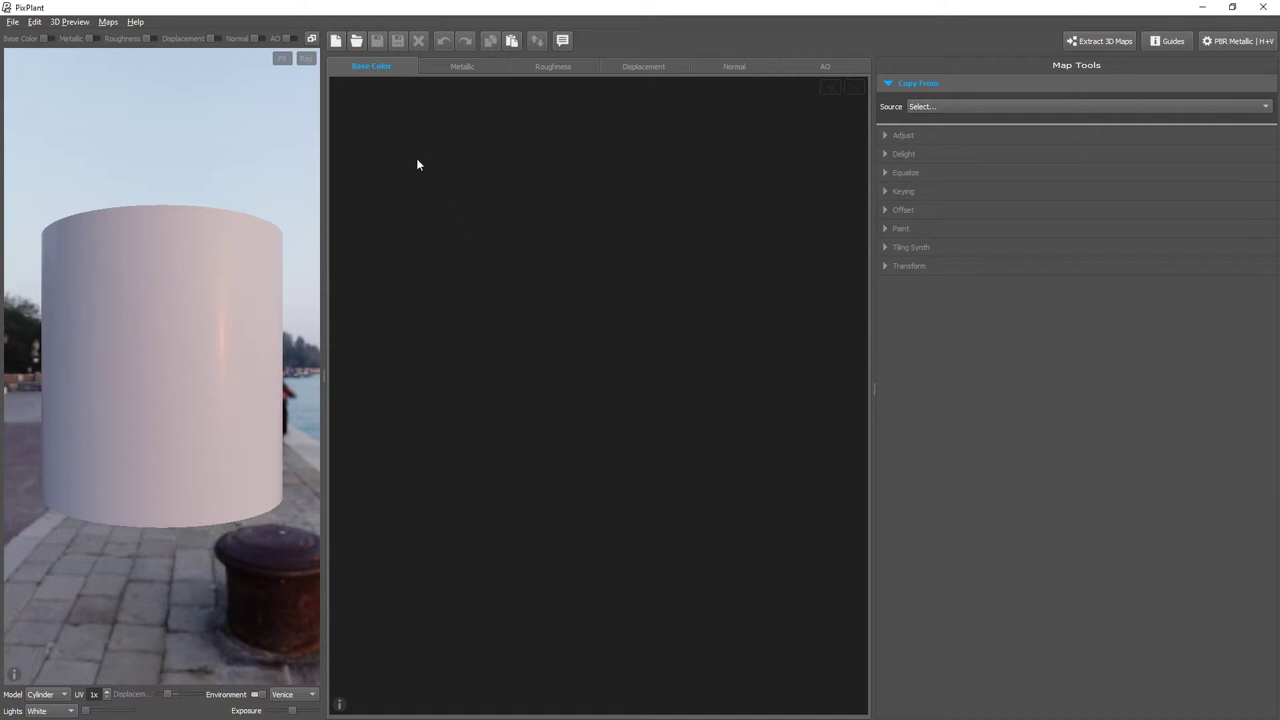
click(336, 42)
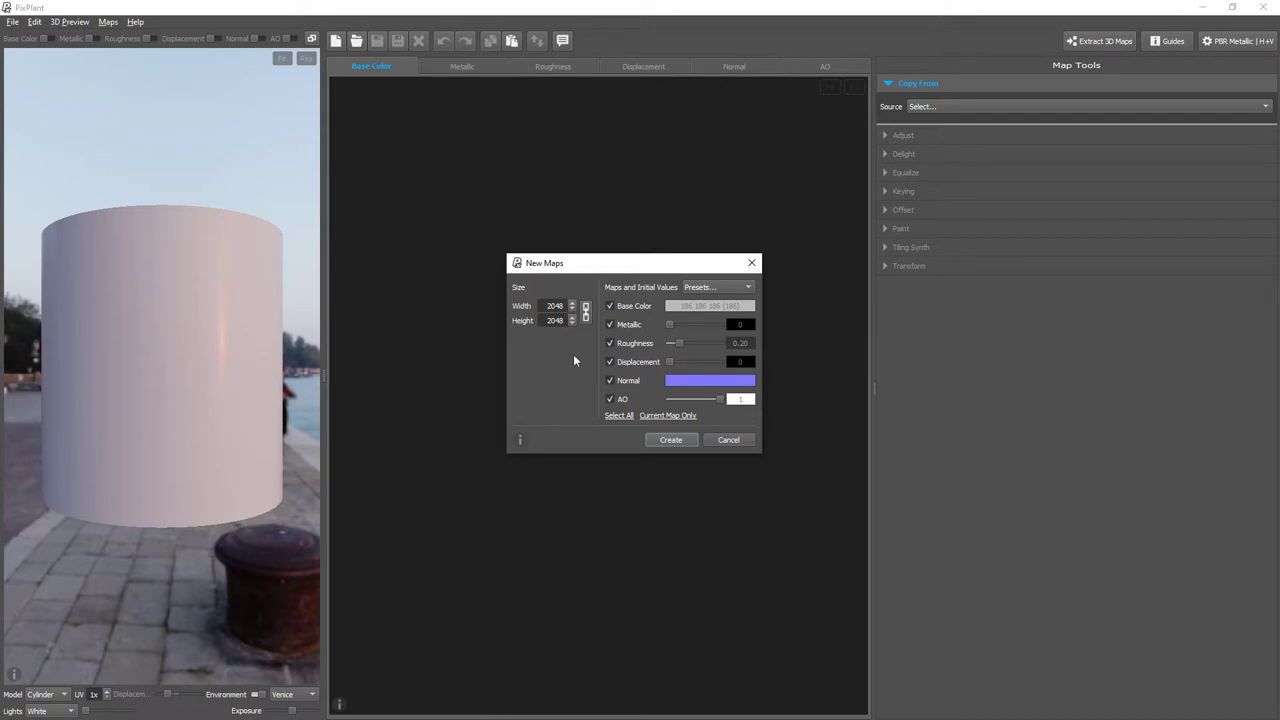
click(610, 399)
click(690, 440)
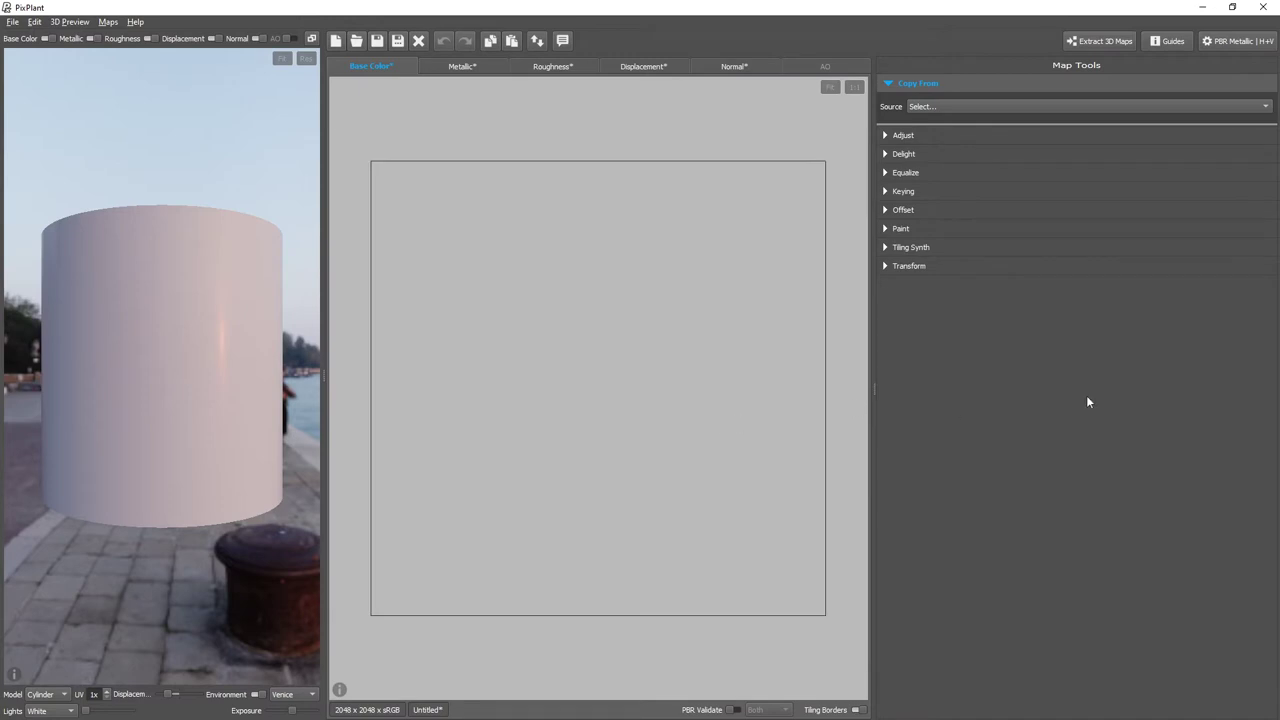
Expand Tiling Synth in Map Tools and view the Seed Image options without choosing one.
click(954, 249)
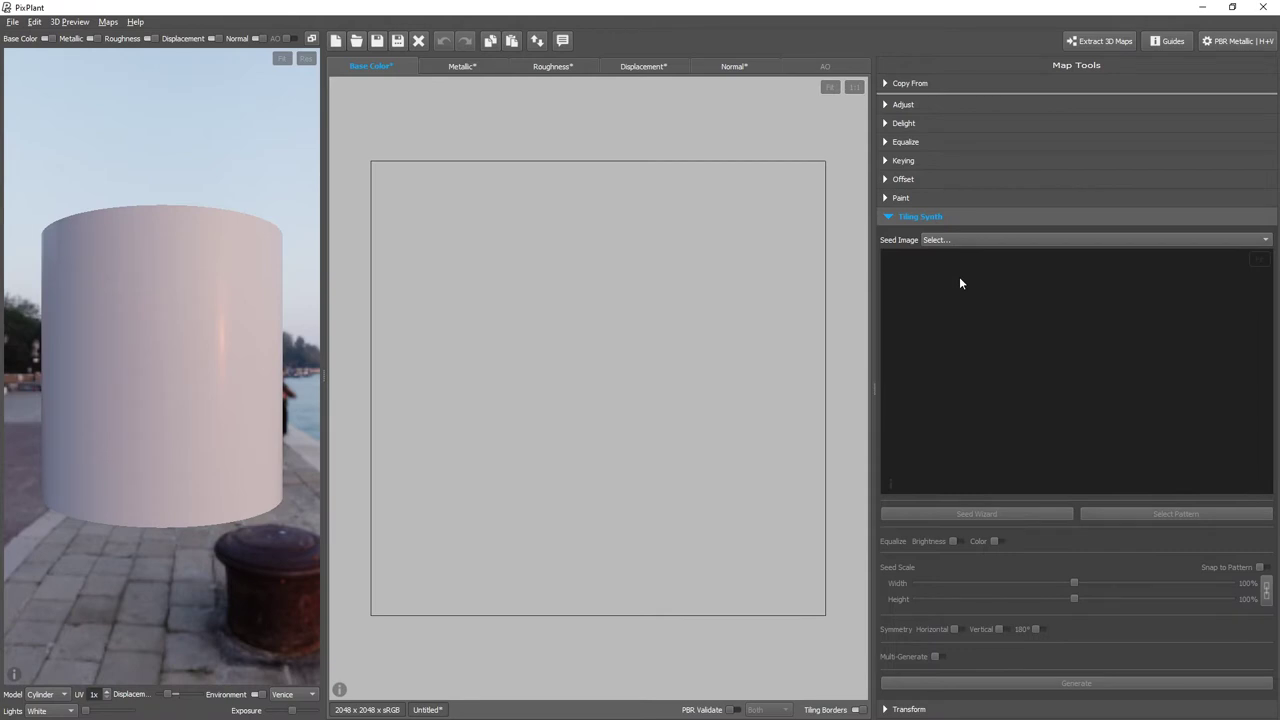
click(1073, 240)
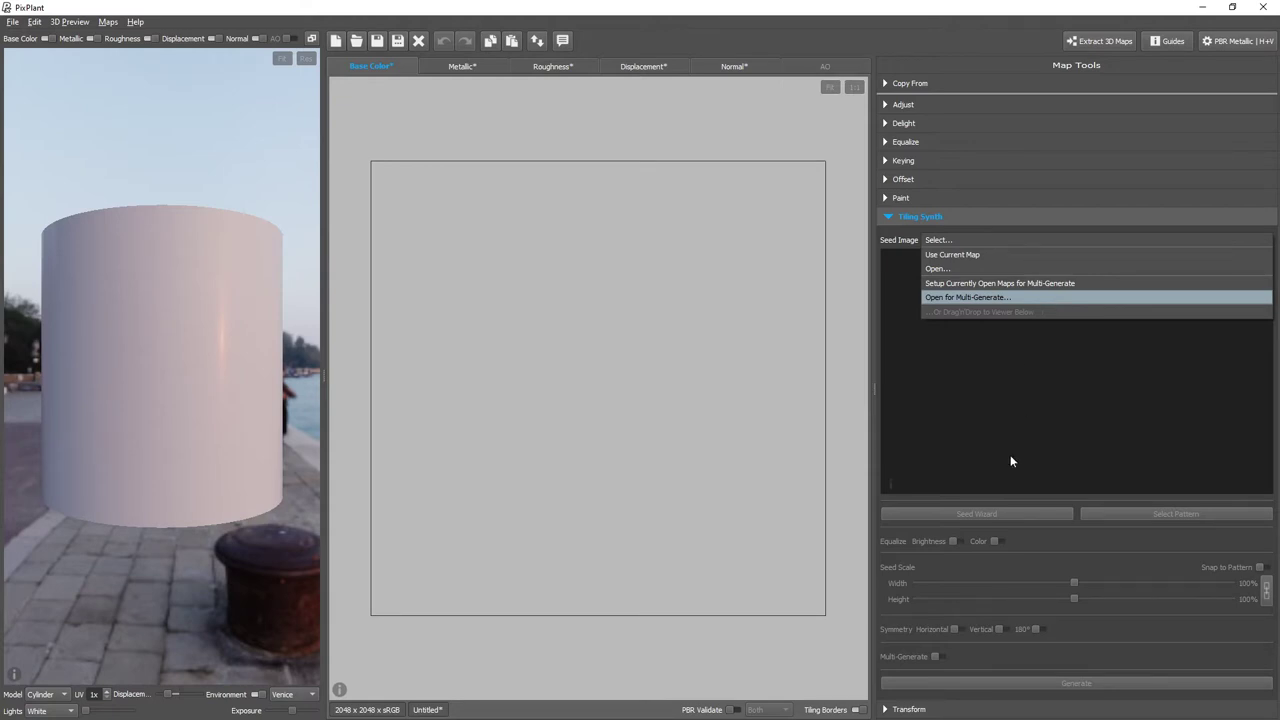
click(1027, 436)
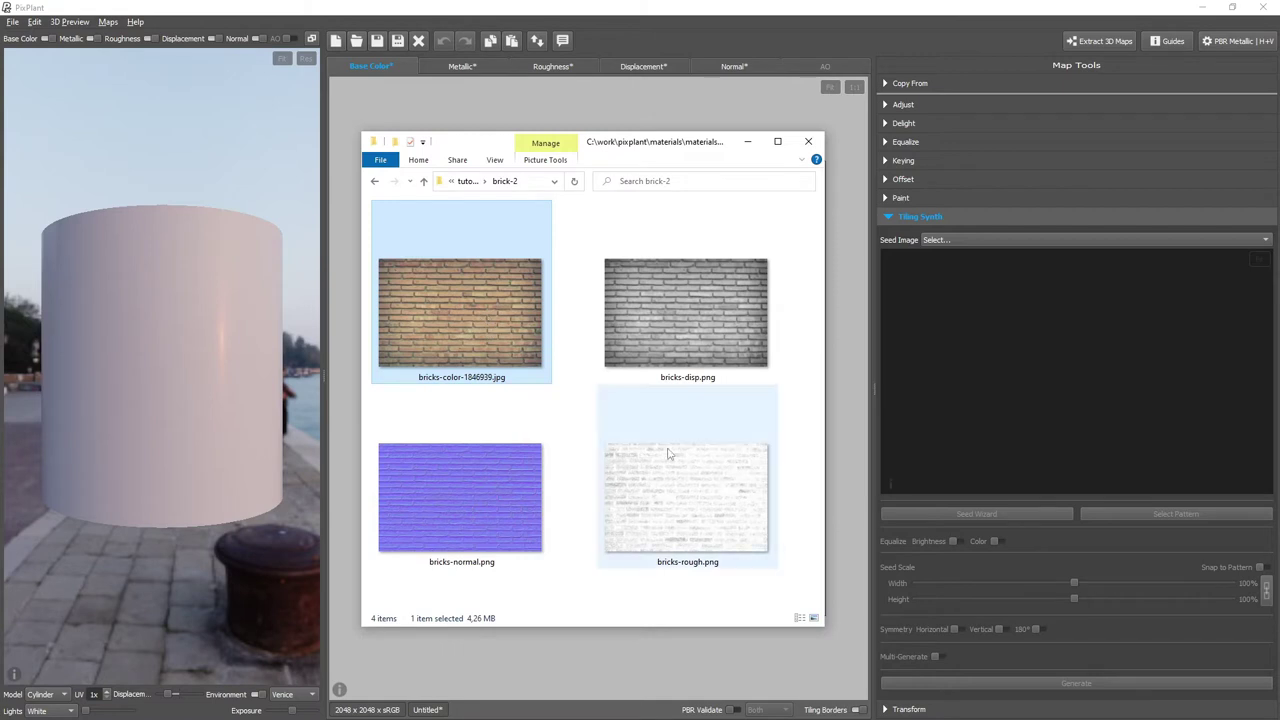
Drop all four brick files onto the Tiling Synth seed area and open them as synced seeds.
shift+click(687, 493)
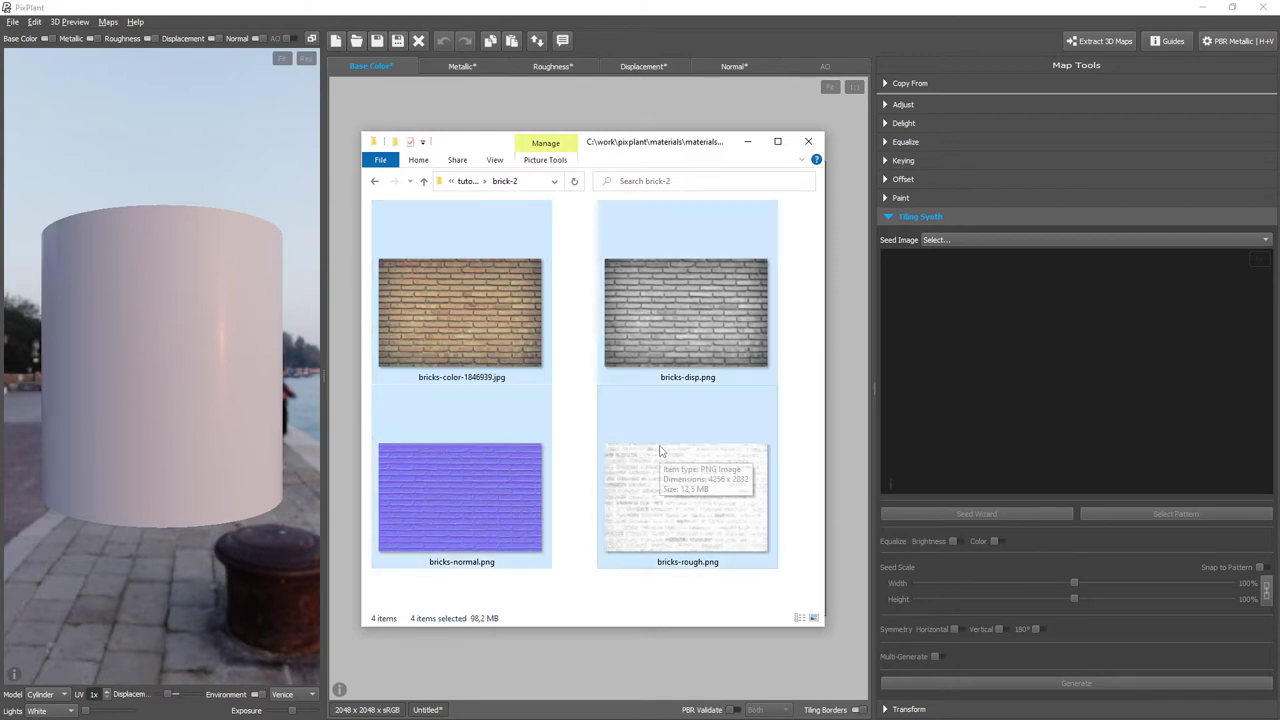
drag(654, 317, 1063, 403)
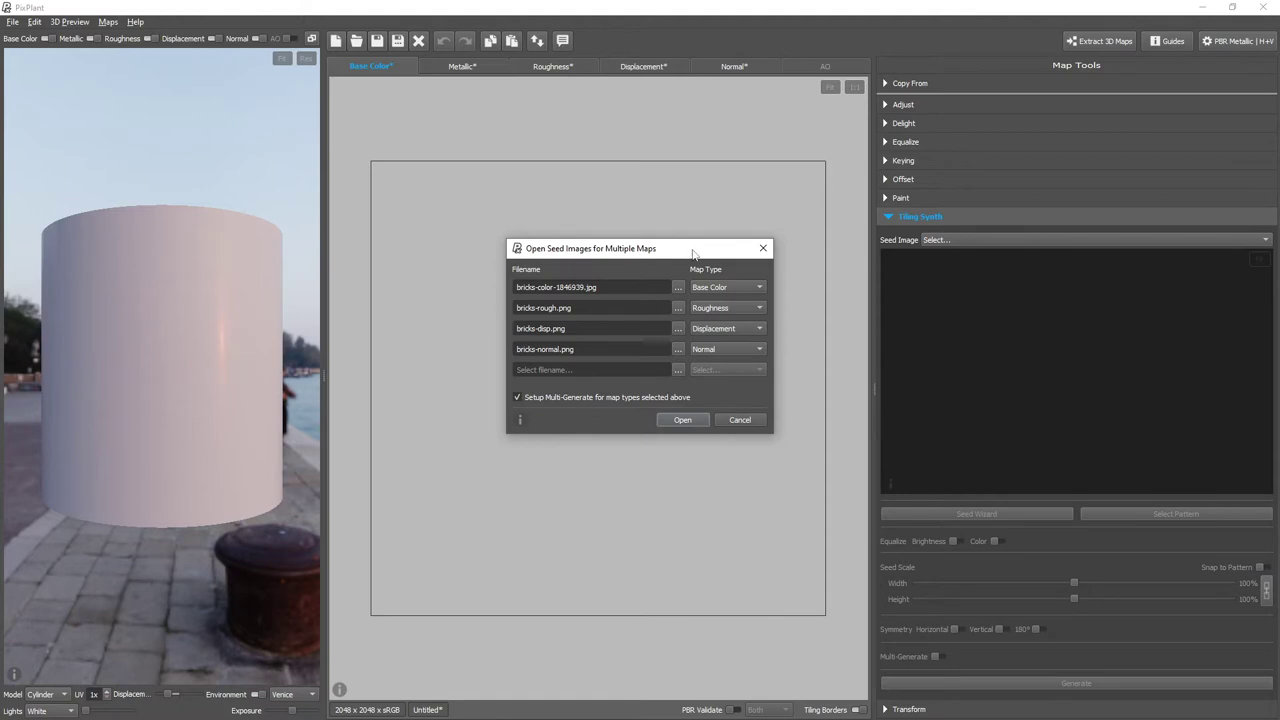
click(697, 418)
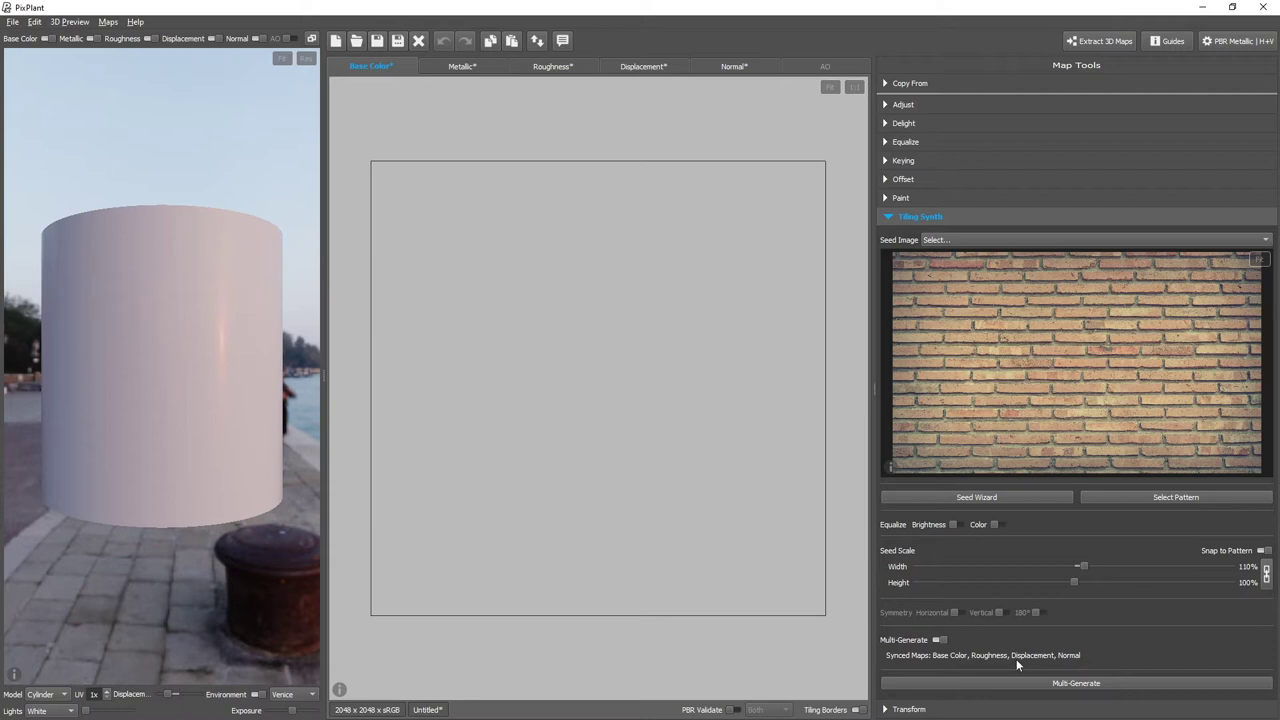
click(553, 65)
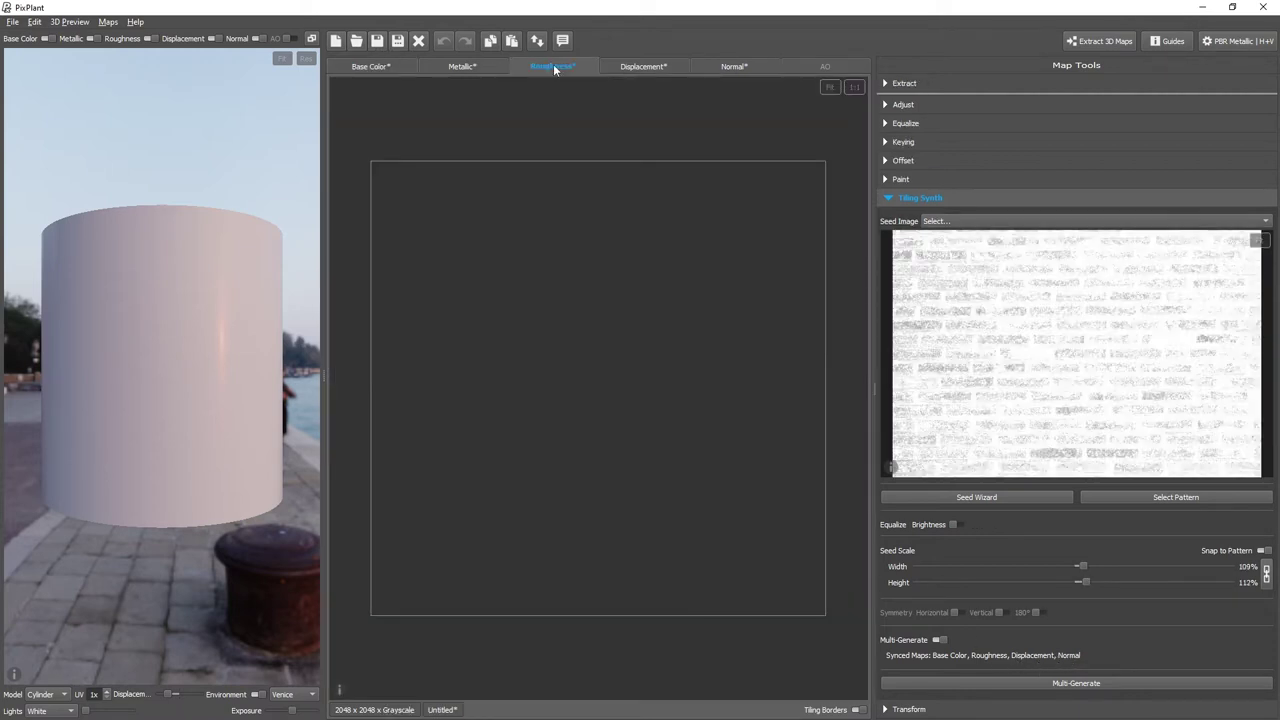
click(630, 68)
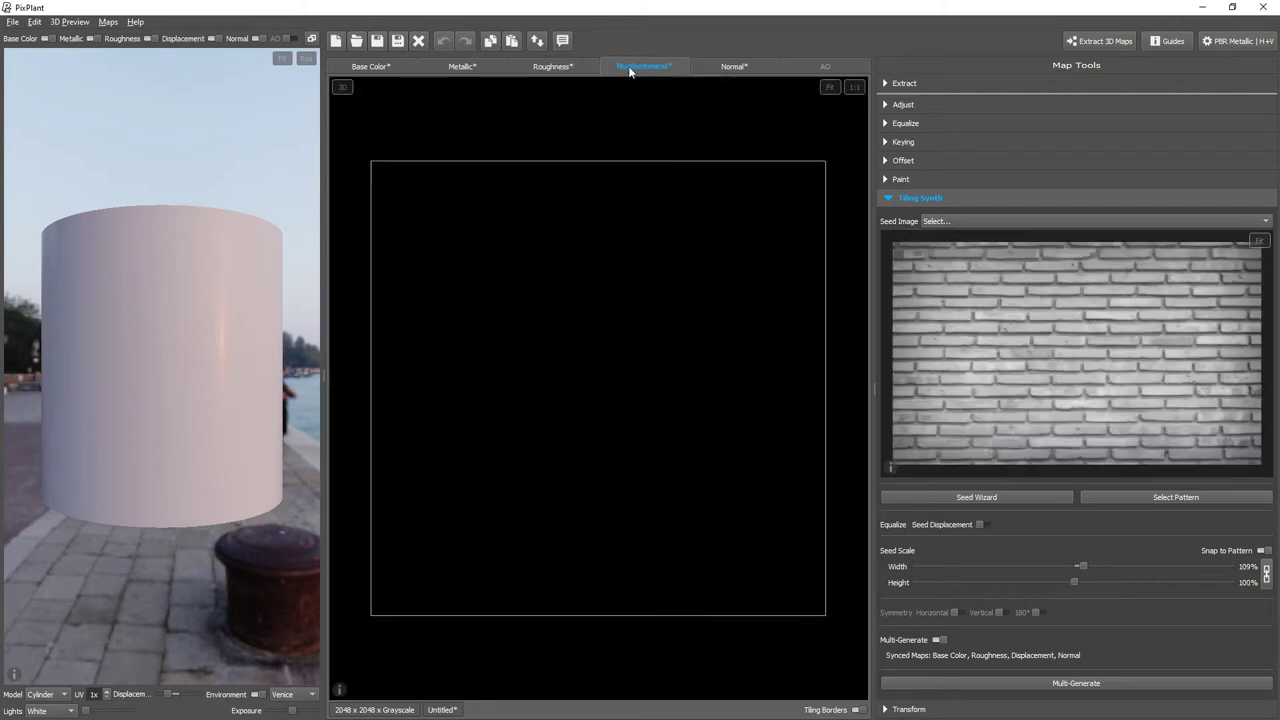
click(738, 64)
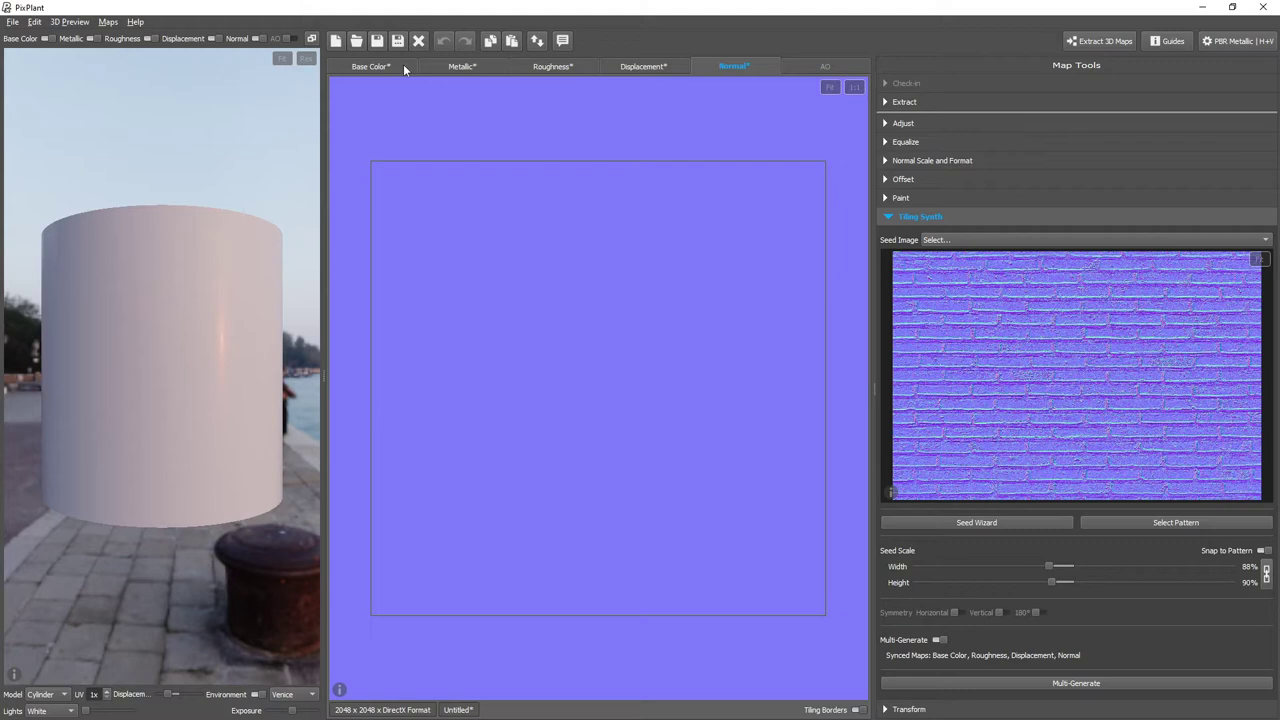
click(403, 66)
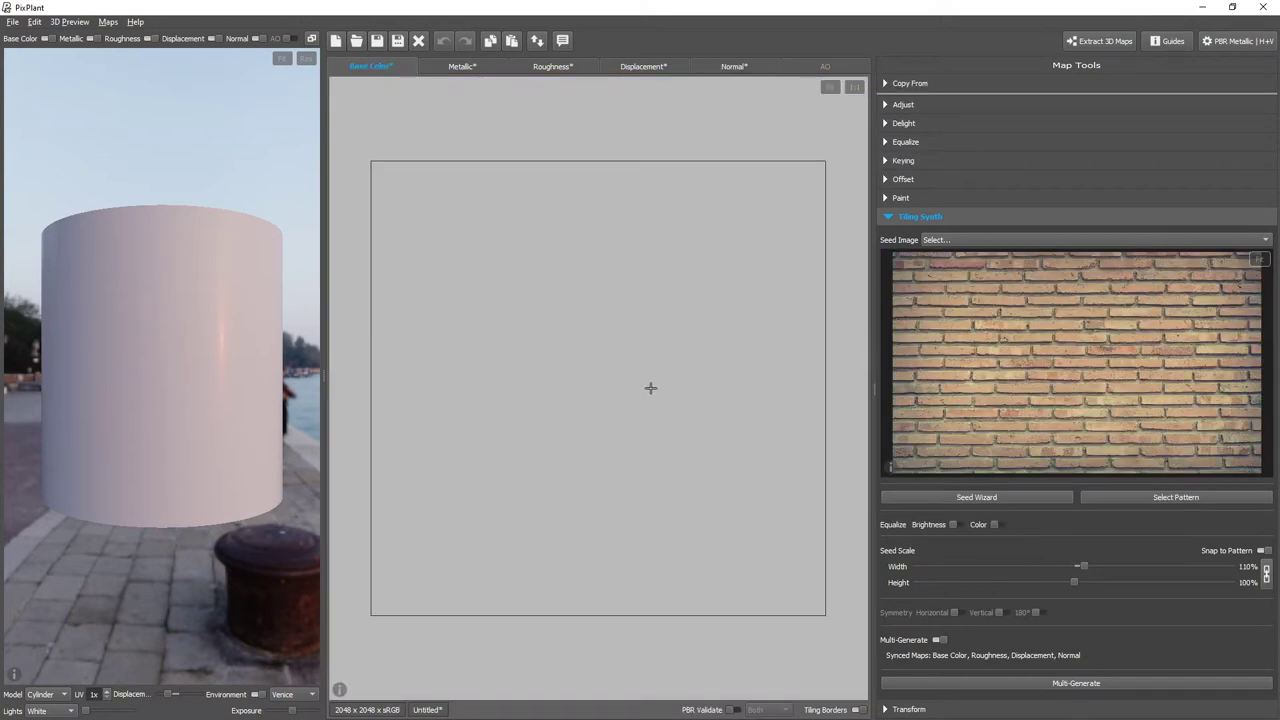
Multi-Generate tiling brick maps, then offset the tile and test a marquee selection to check seams.
click(1132, 684)
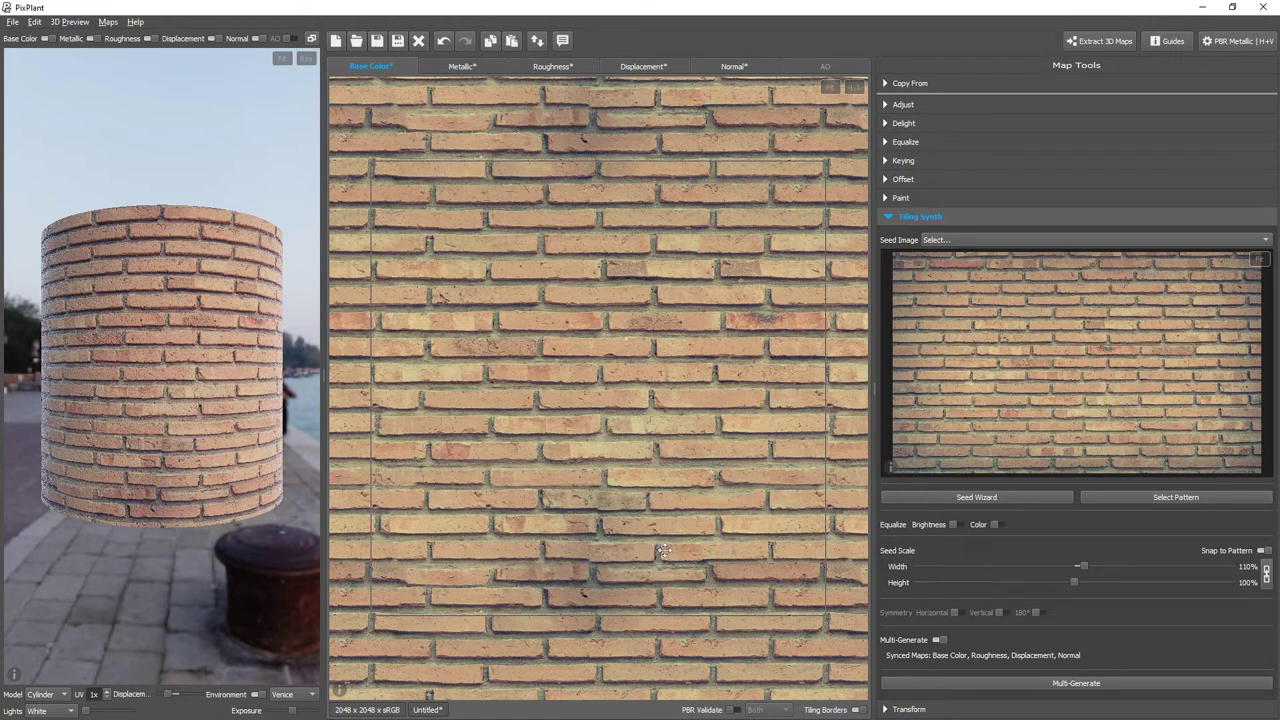
drag(664, 550, 674, 342)
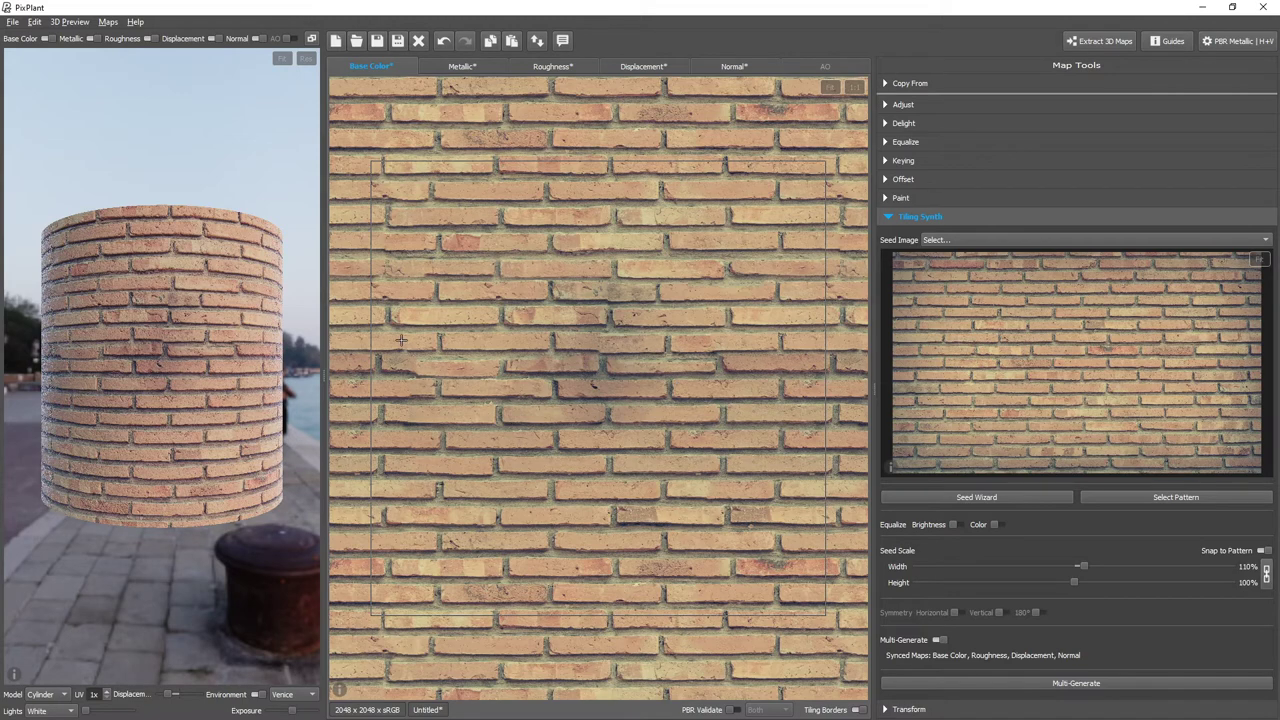
drag(401, 340, 815, 390)
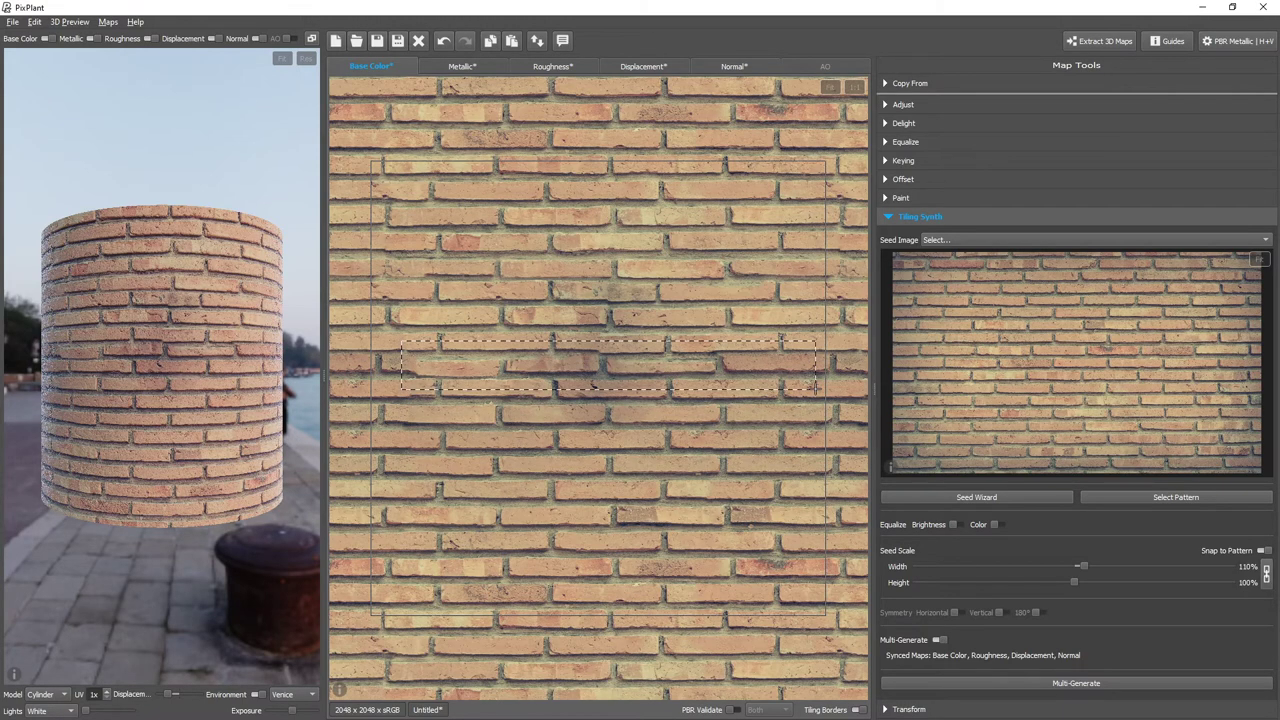
click(709, 444)
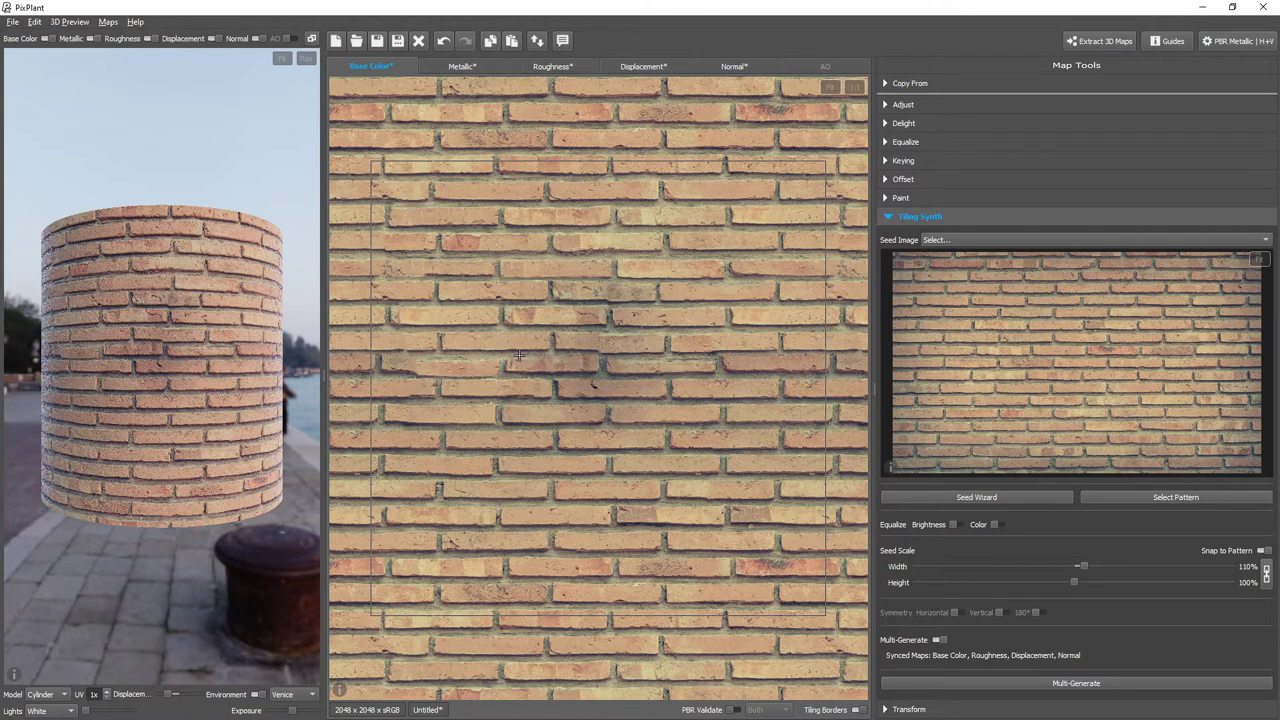
Move the Select Pattern cell onto a brick pair, resize its grid to the rows, and accept.
click(1176, 497)
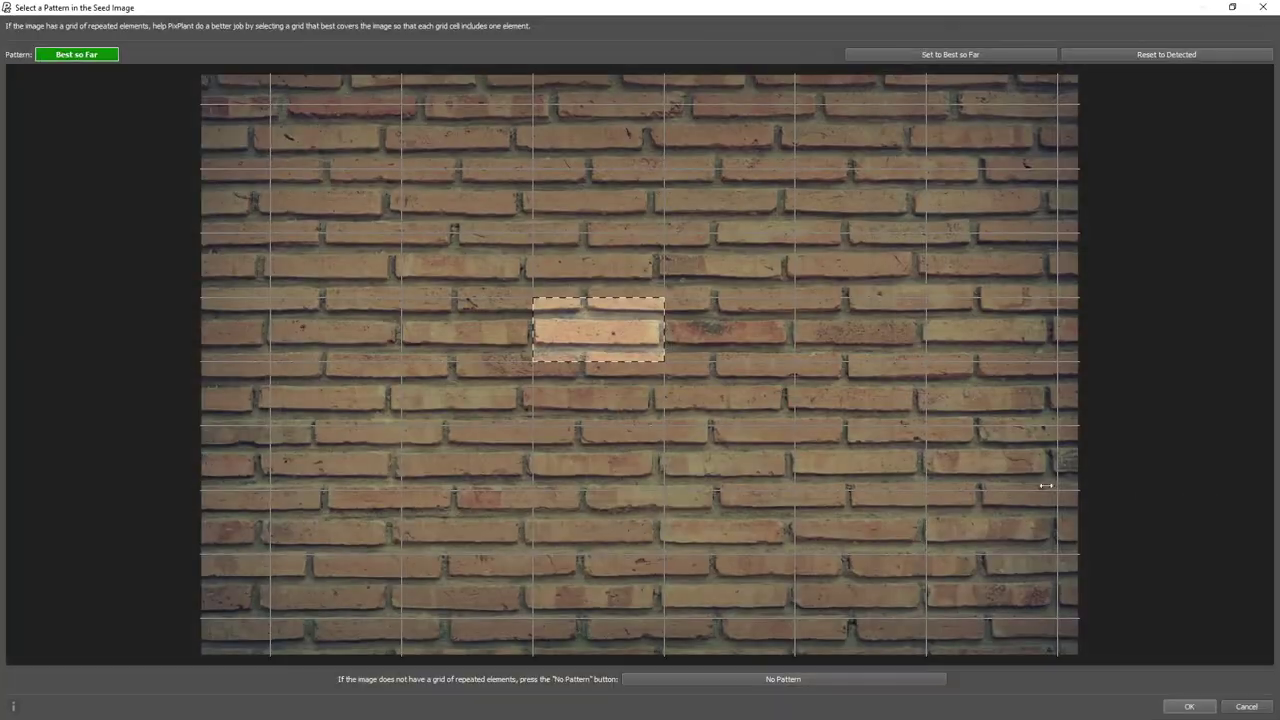
drag(573, 329, 562, 288)
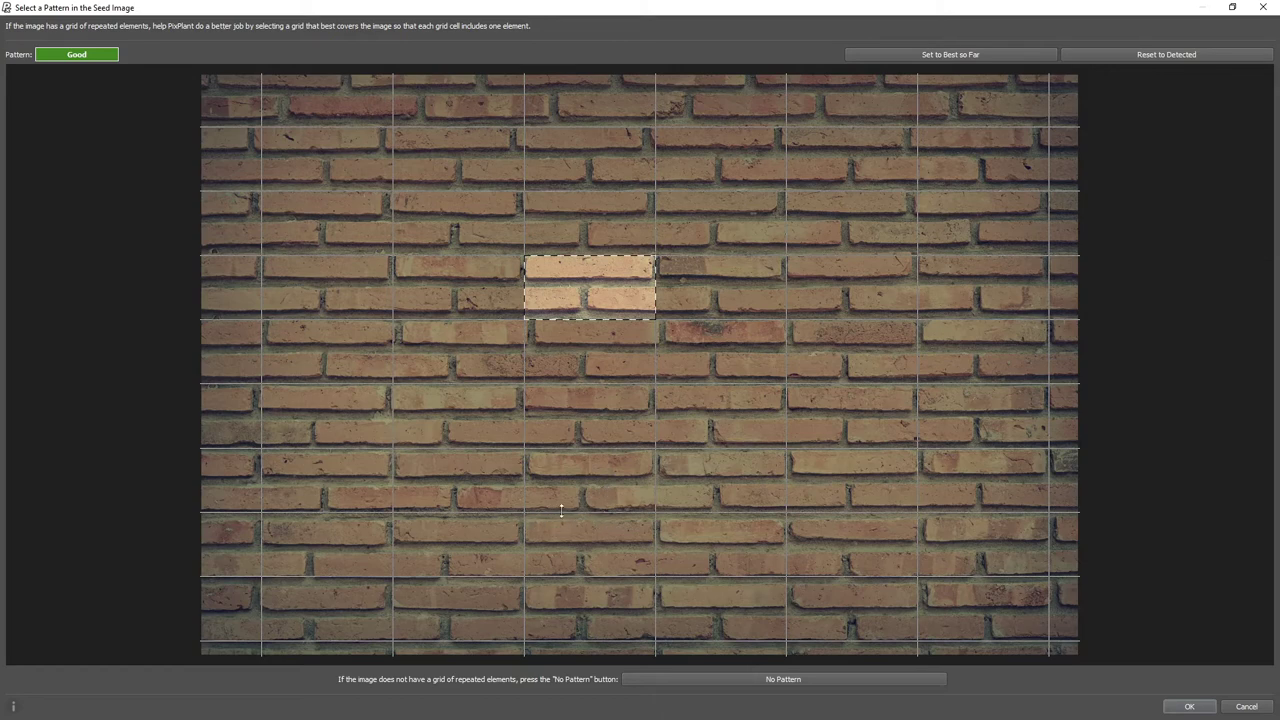
mouse_move(594, 579)
mouse_down()
mouse_move(615, 589)
mouse_move(594, 585)
mouse_up()
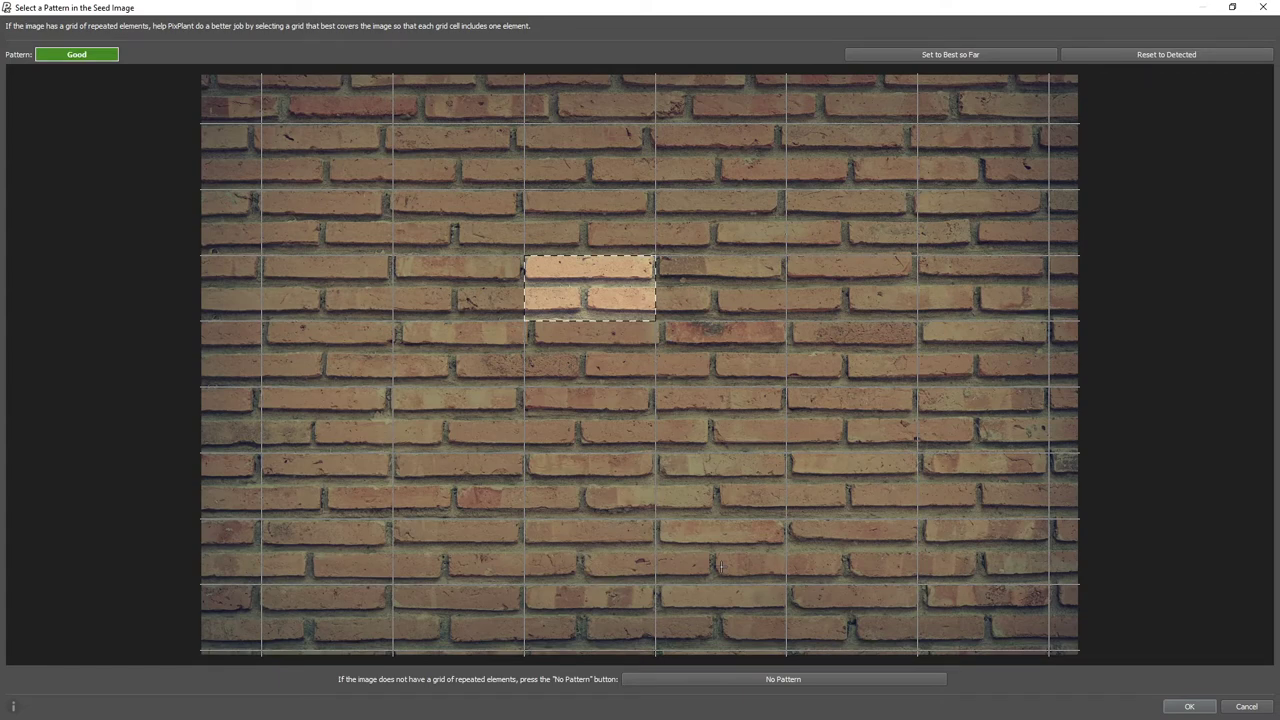
click(1210, 707)
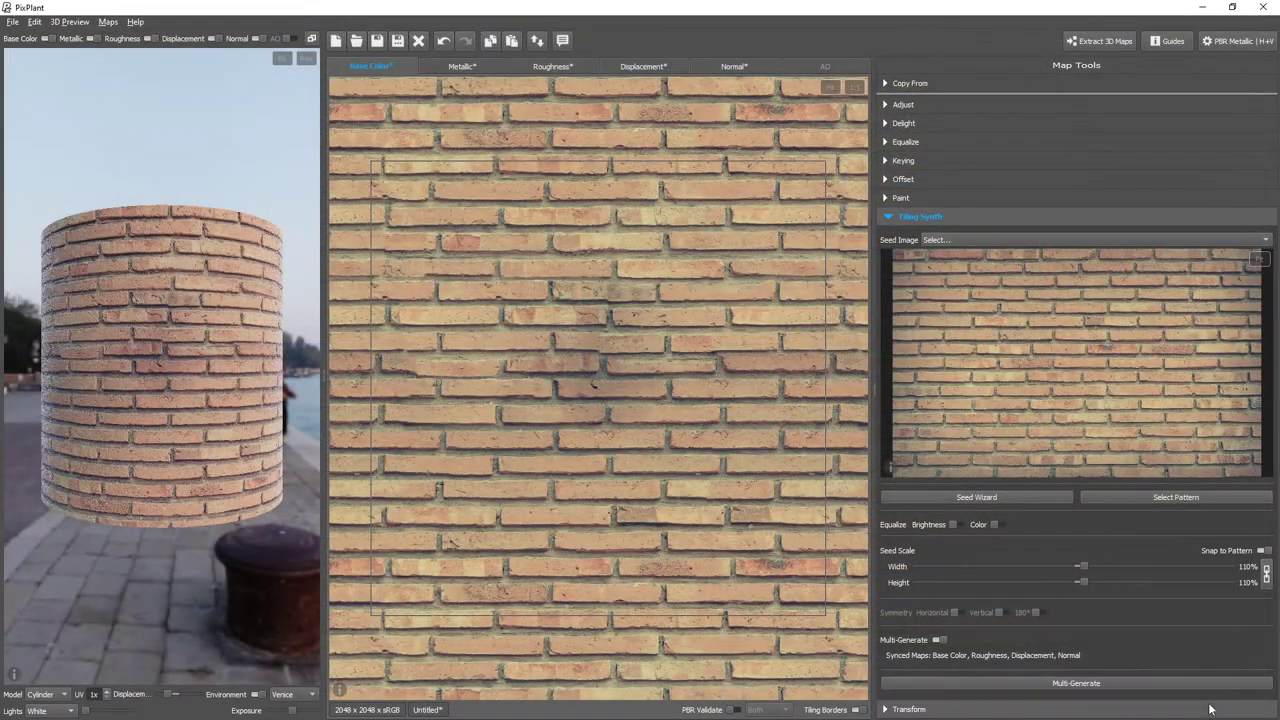
Regenerate the synced brick maps with the new pattern and compare the preview with and without colour.
click(1140, 683)
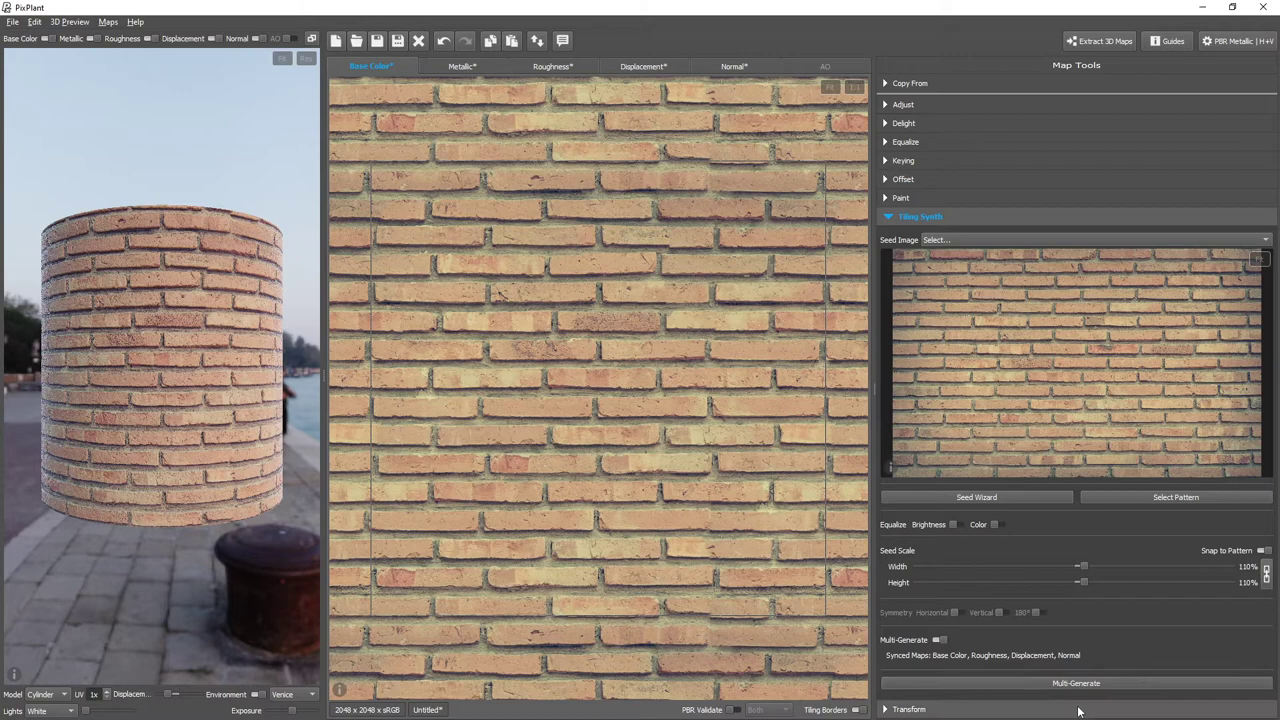
drag(721, 601, 600, 344)
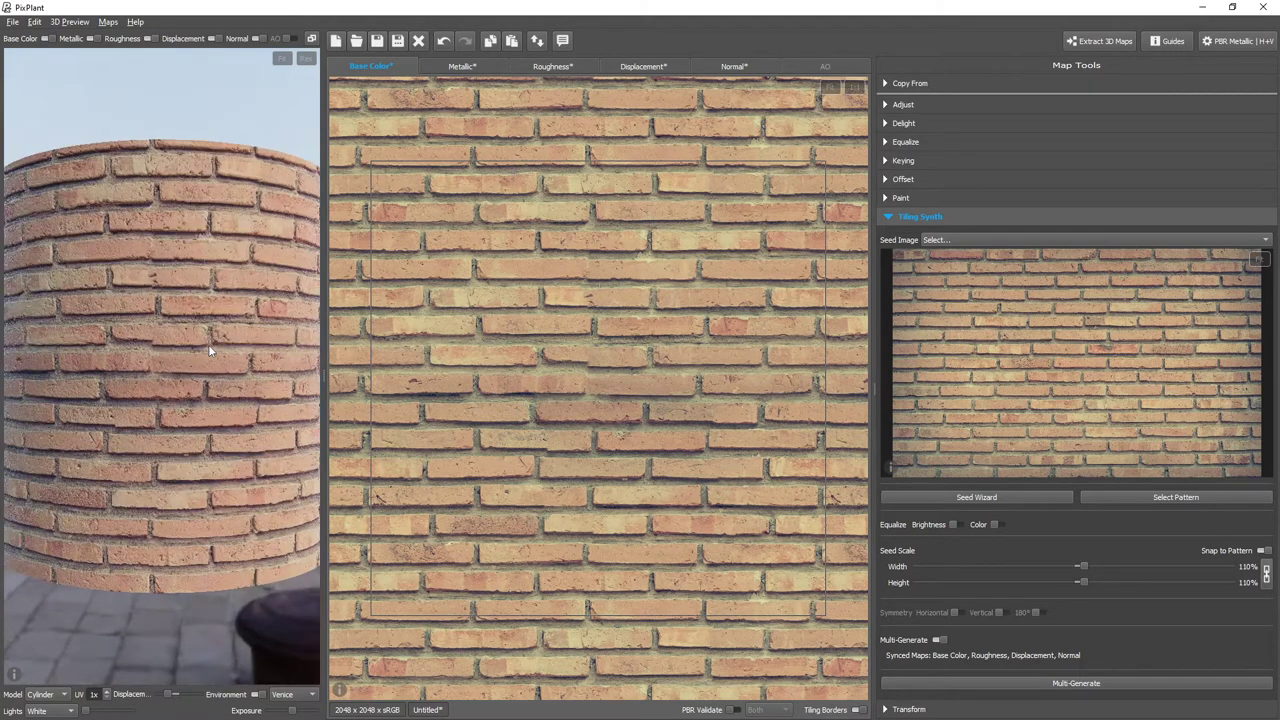
scroll(209, 347, up, 2)
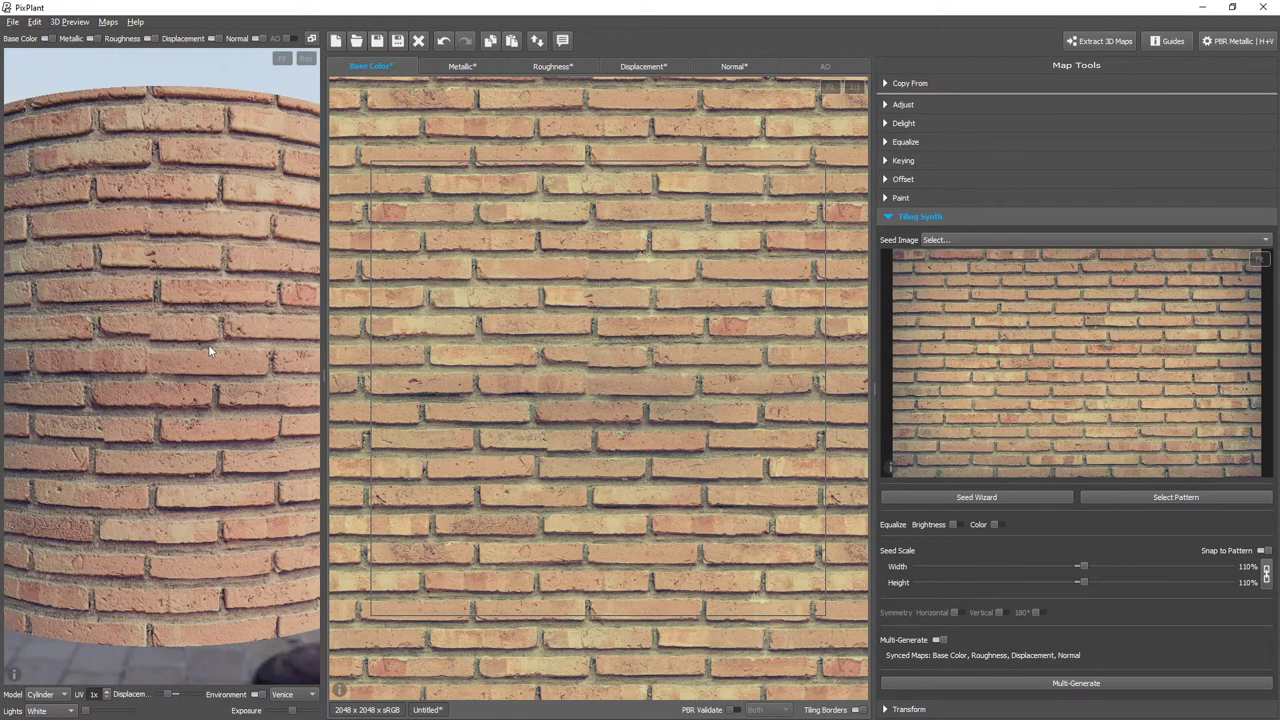
click(28, 39)
click(28, 39)
click(28, 39)
click(28, 39)
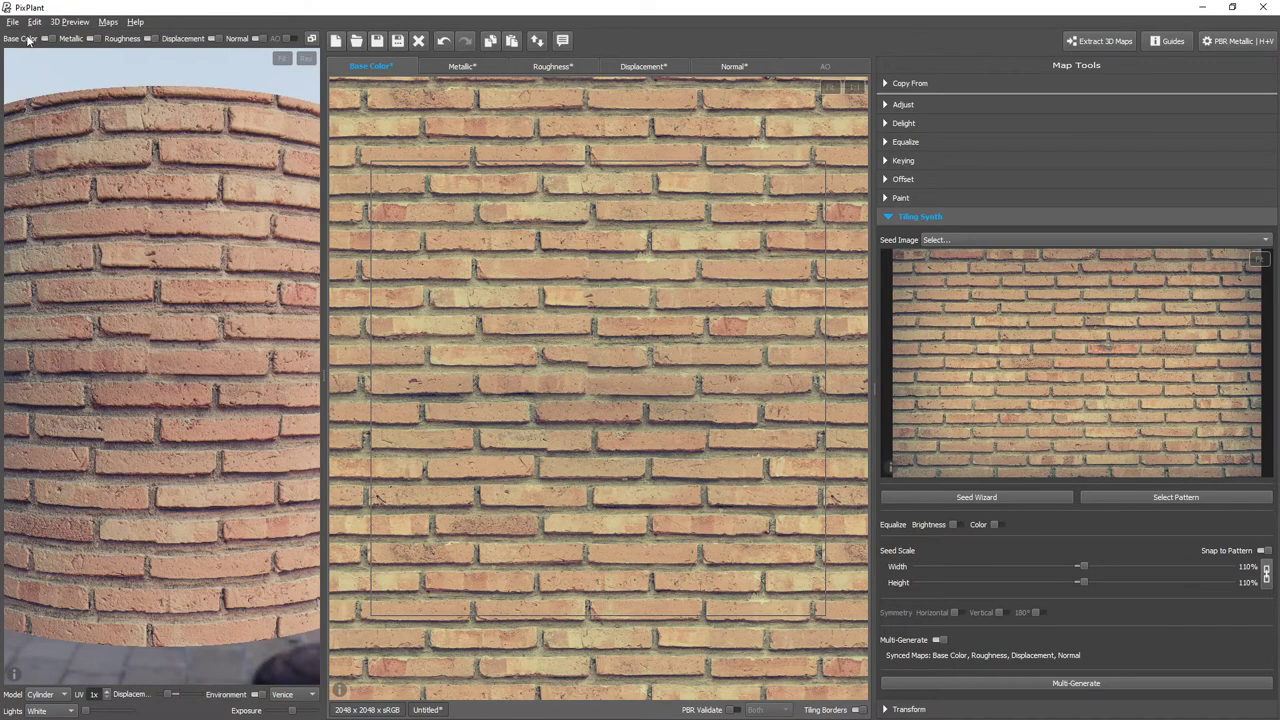
Inspect the brick Roughness, Displacement and Normal maps, then return to Base Color.
click(573, 67)
click(657, 66)
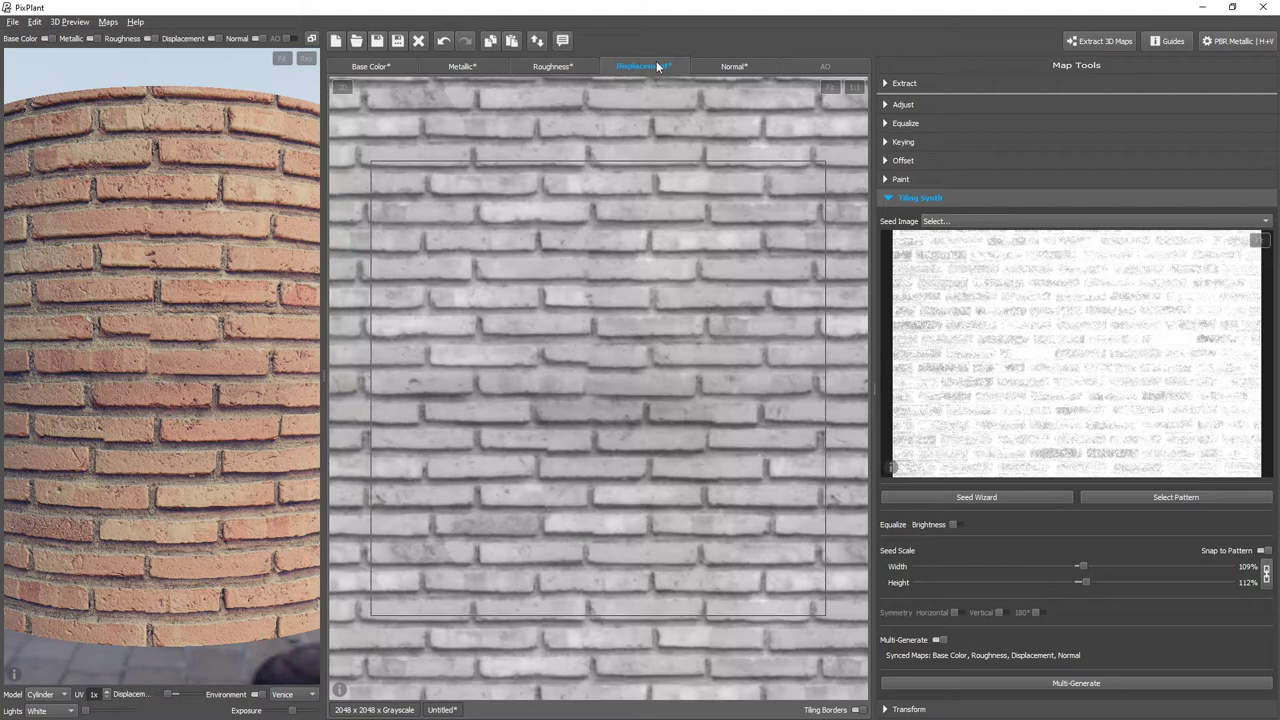
click(745, 67)
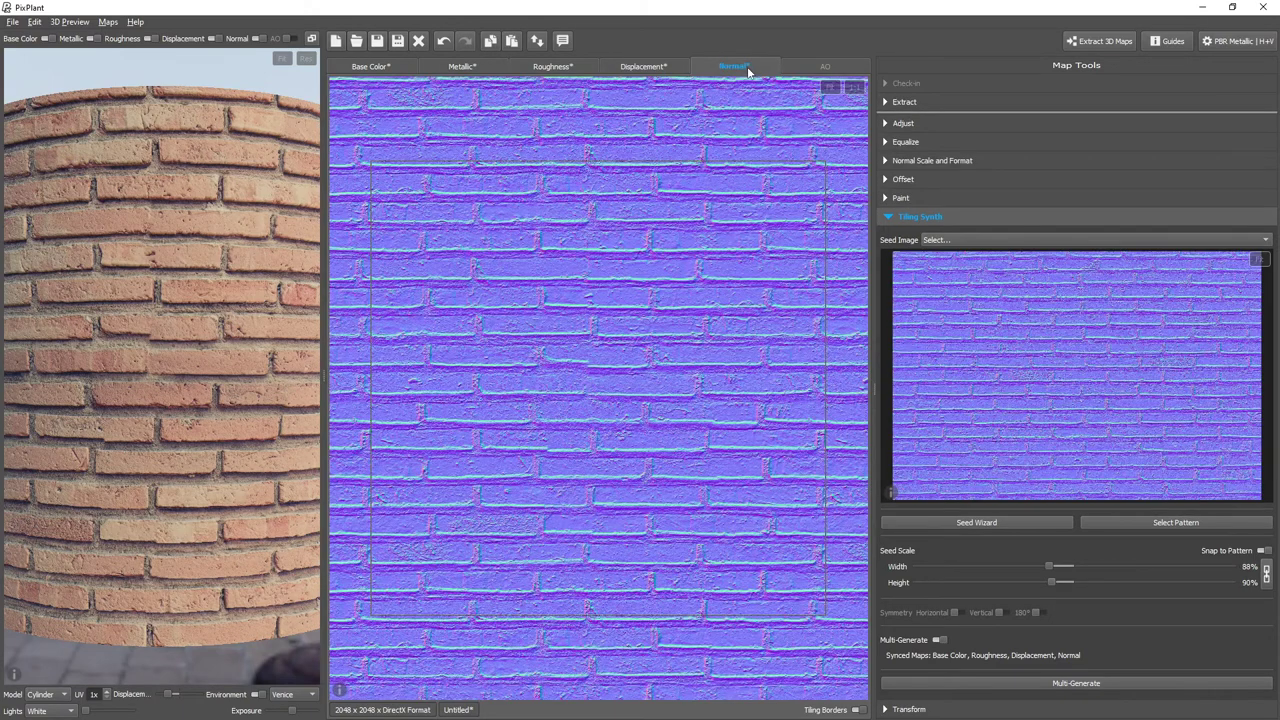
click(399, 64)
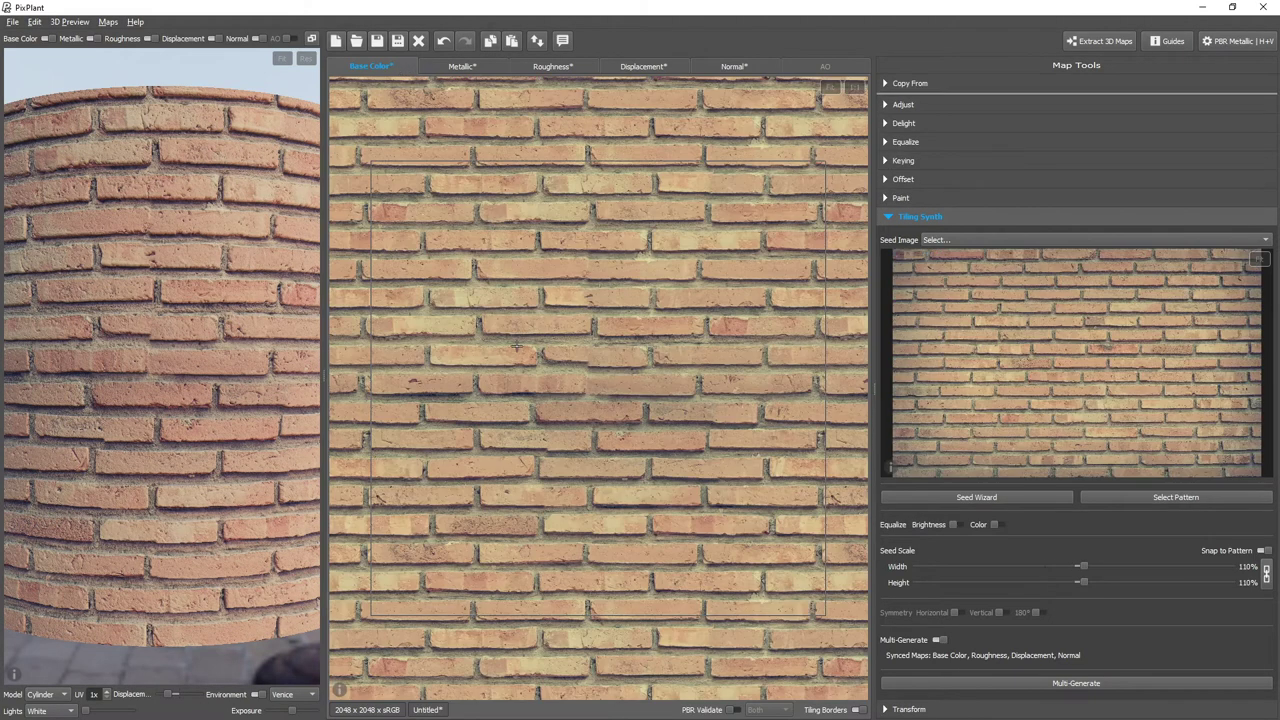
Select a flawed brick patch and regenerate it across all synced maps.
scroll(540, 333, up, 2)
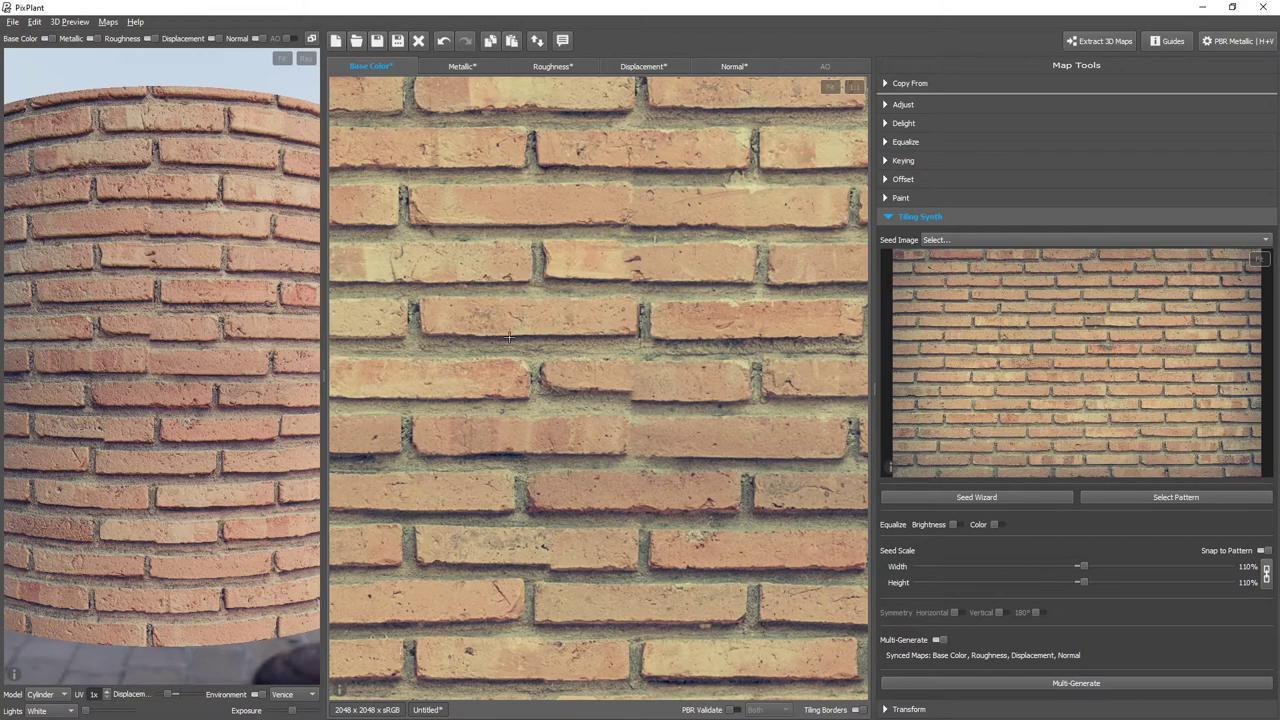
drag(509, 339, 790, 485)
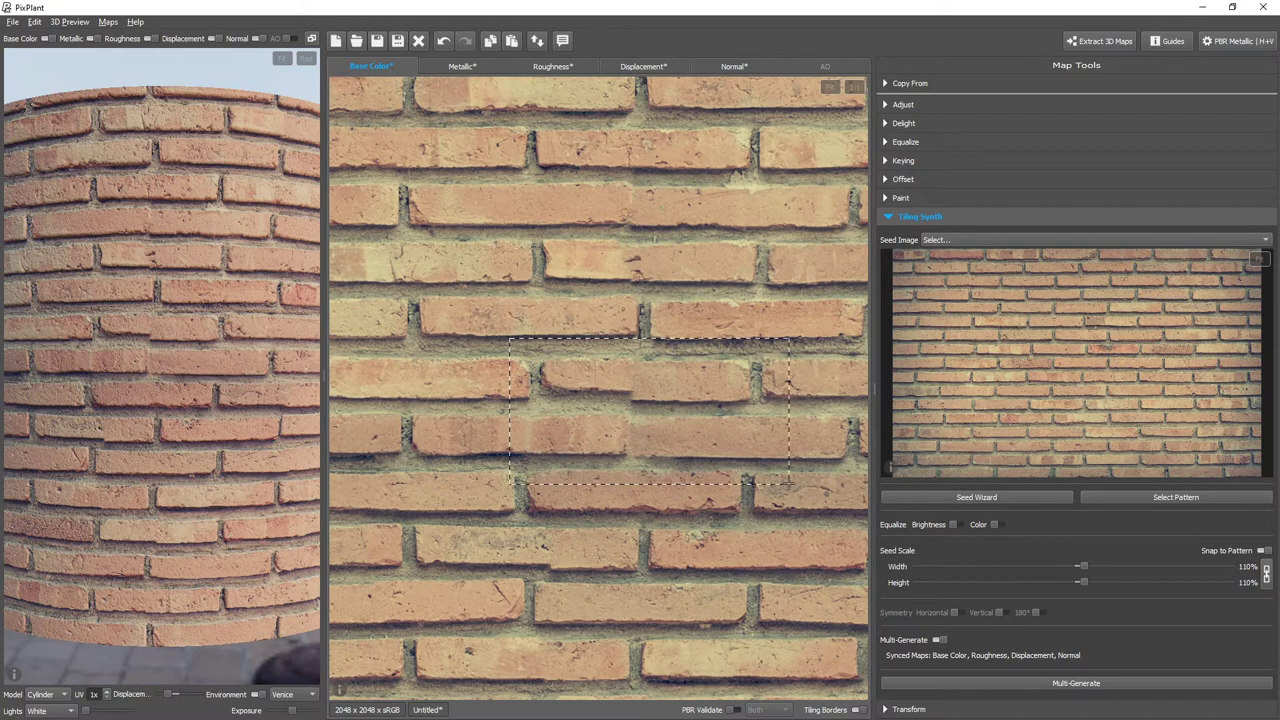
drag(704, 416, 624, 369)
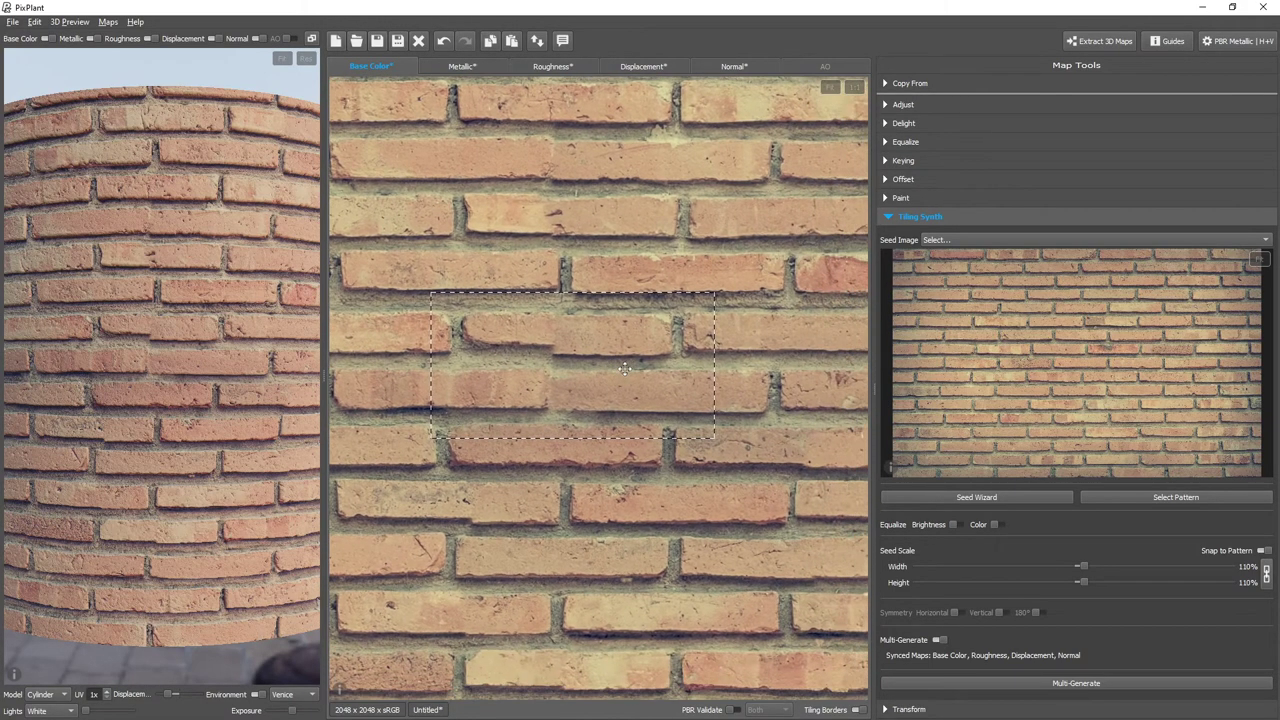
click(1138, 685)
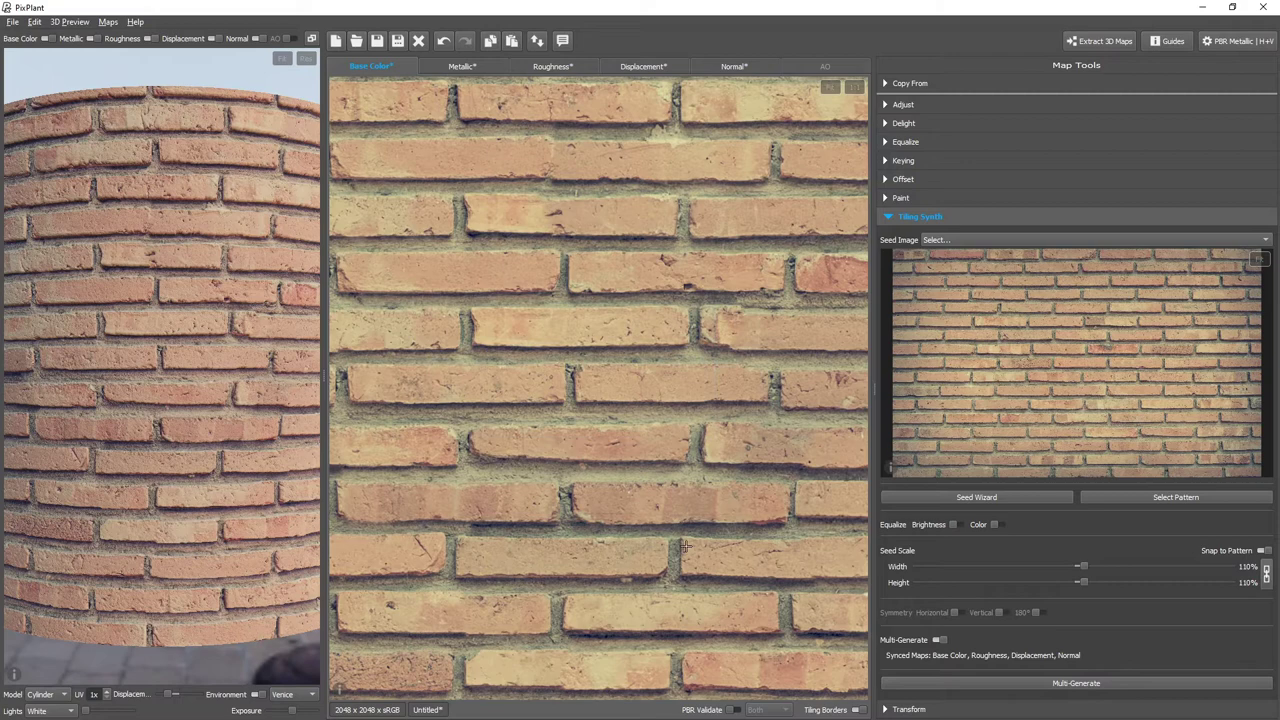
Regenerate a second flawed brick patch the same way, then zoom back out.
scroll(739, 557, up, 2)
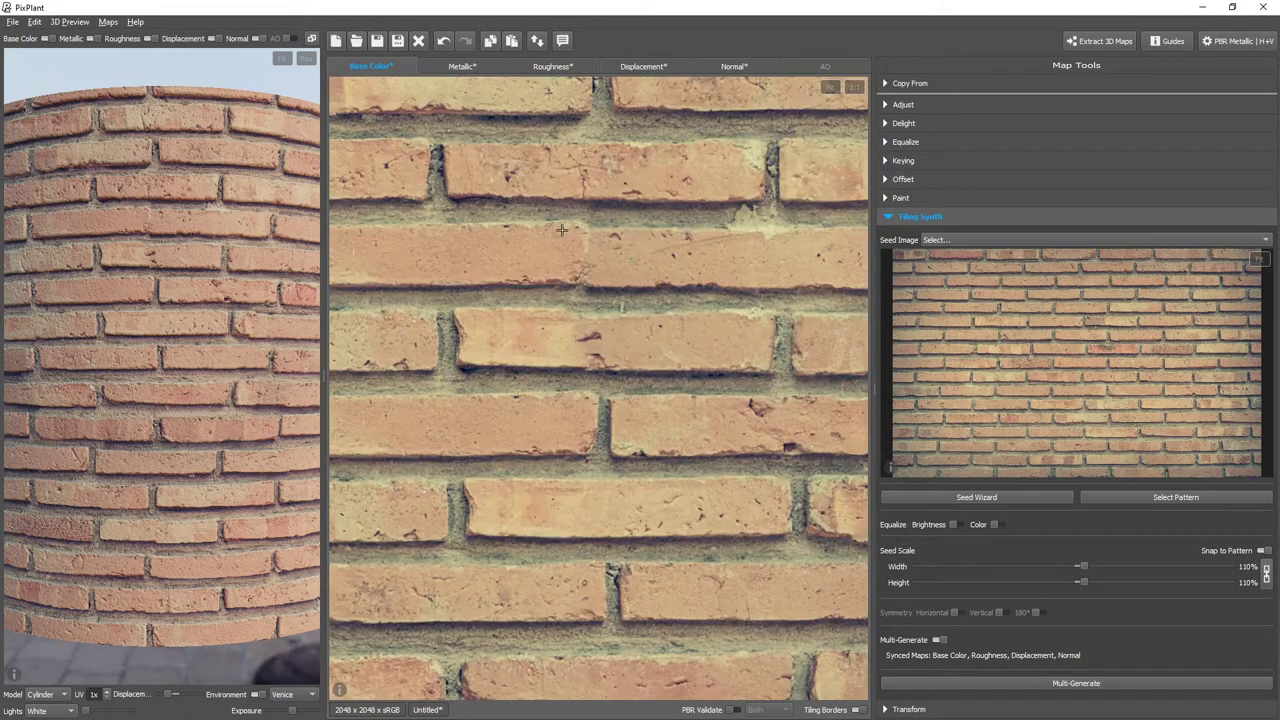
drag(461, 172, 754, 337)
drag(538, 241, 494, 241)
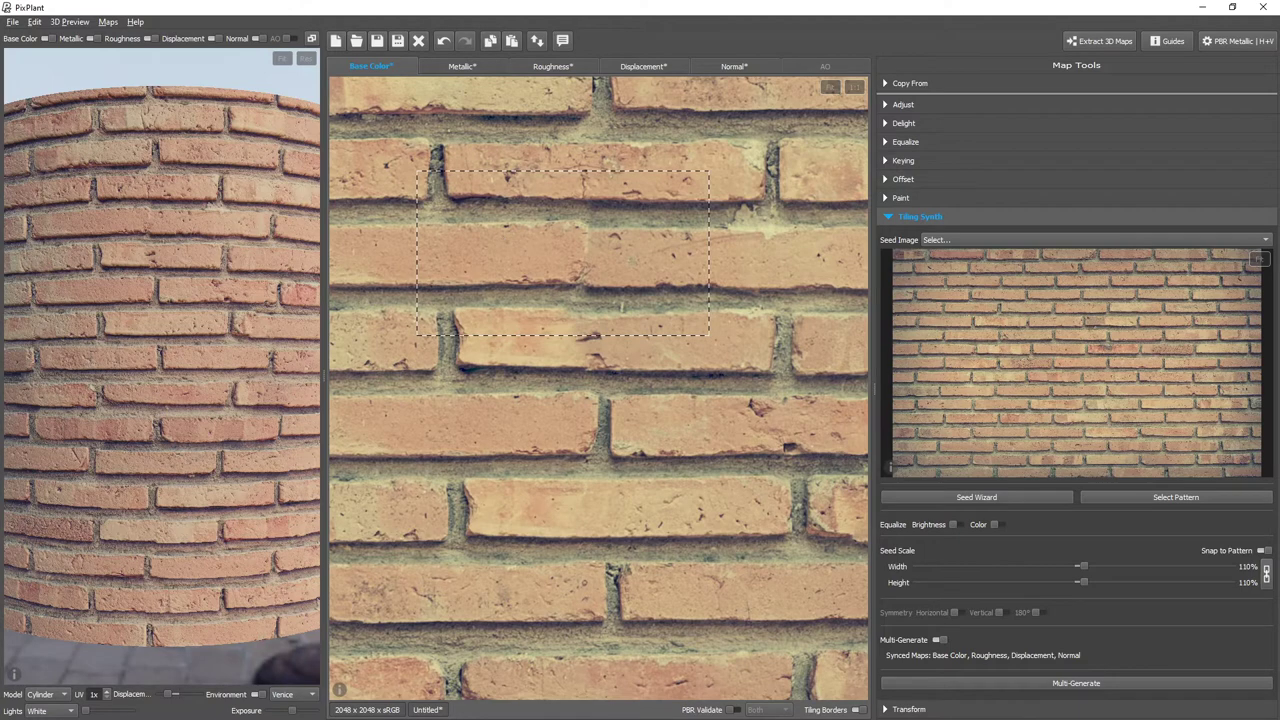
click(1092, 683)
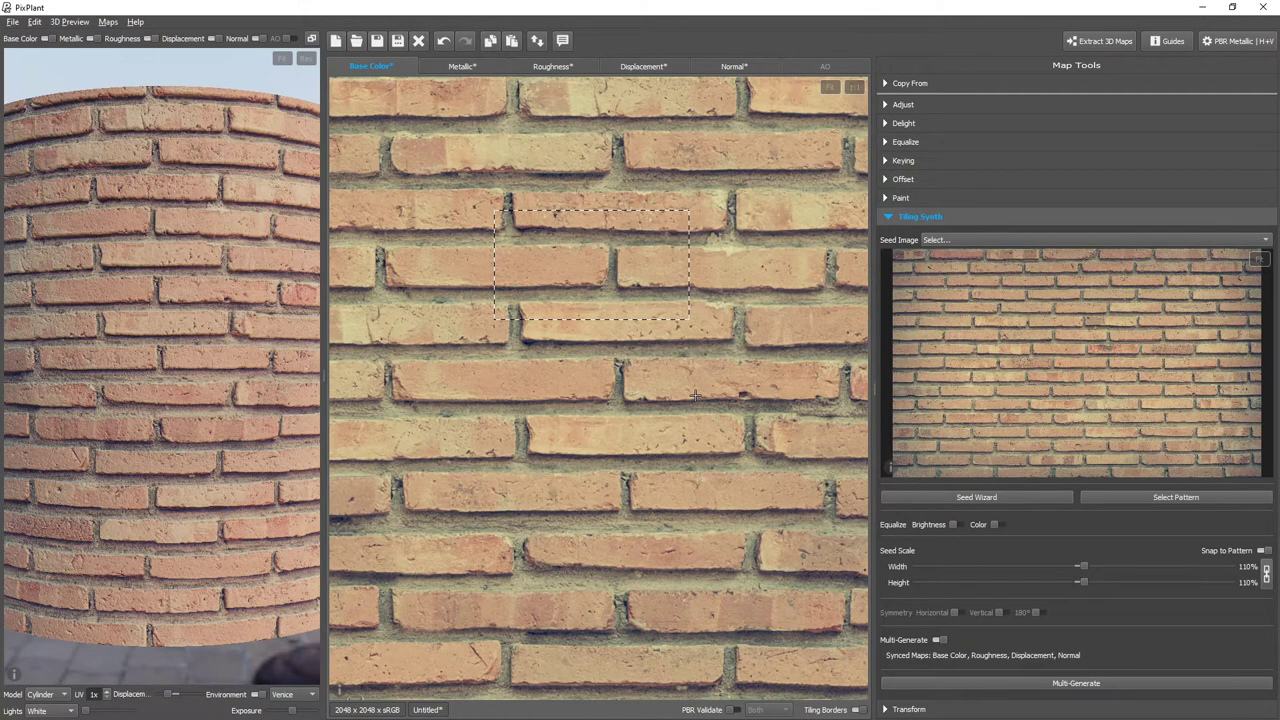
scroll(720, 437, down, 2)
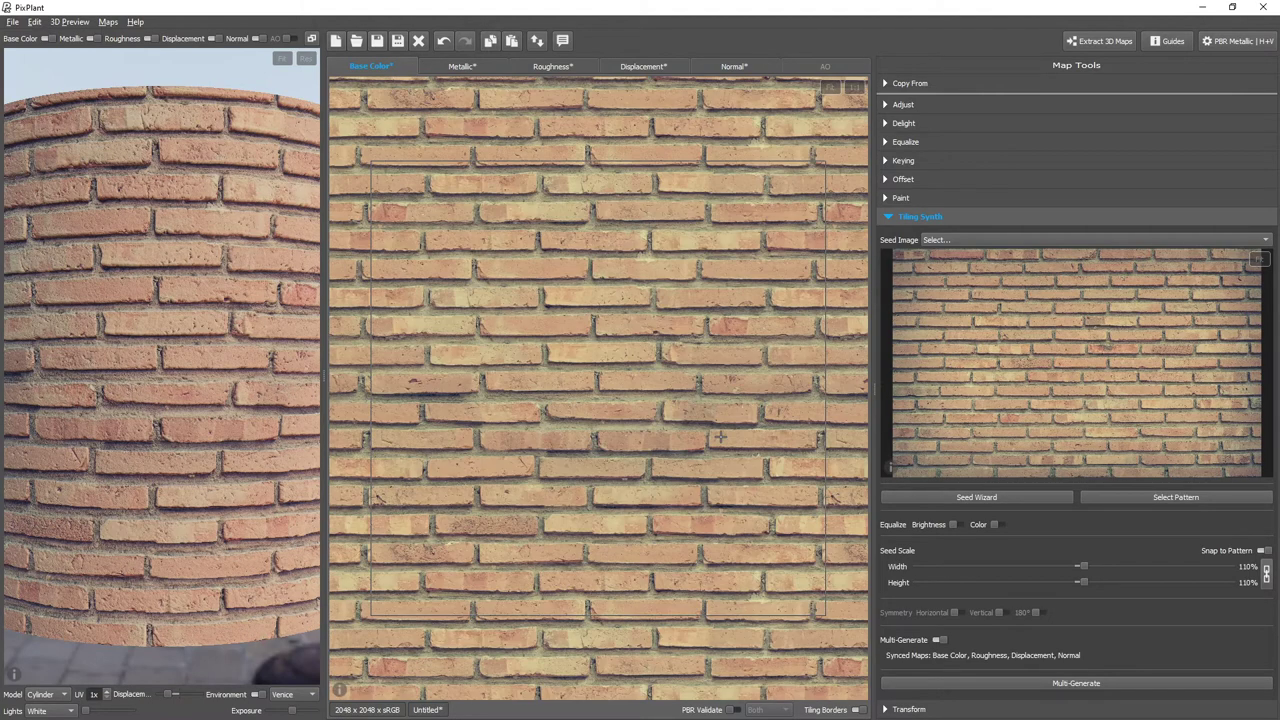
Apply Delight at 25% strength to the brick base colour and orbit the preview cylinder.
click(1002, 122)
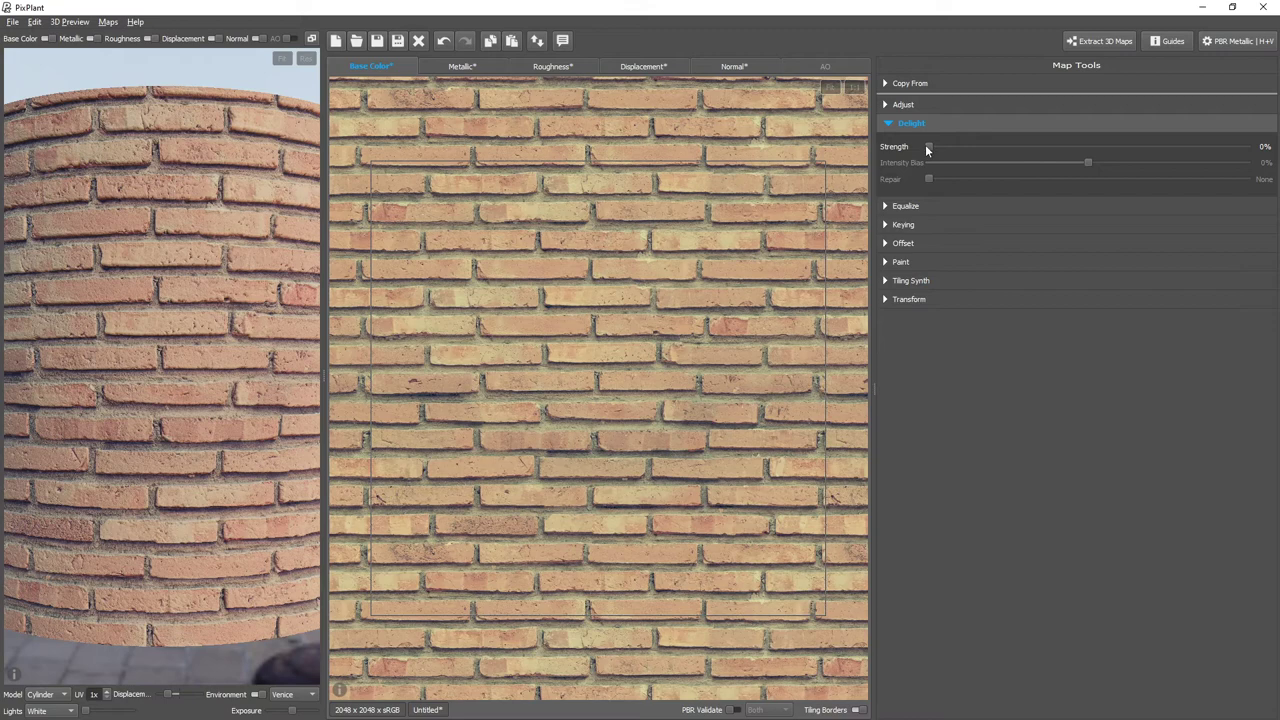
drag(927, 148, 998, 150)
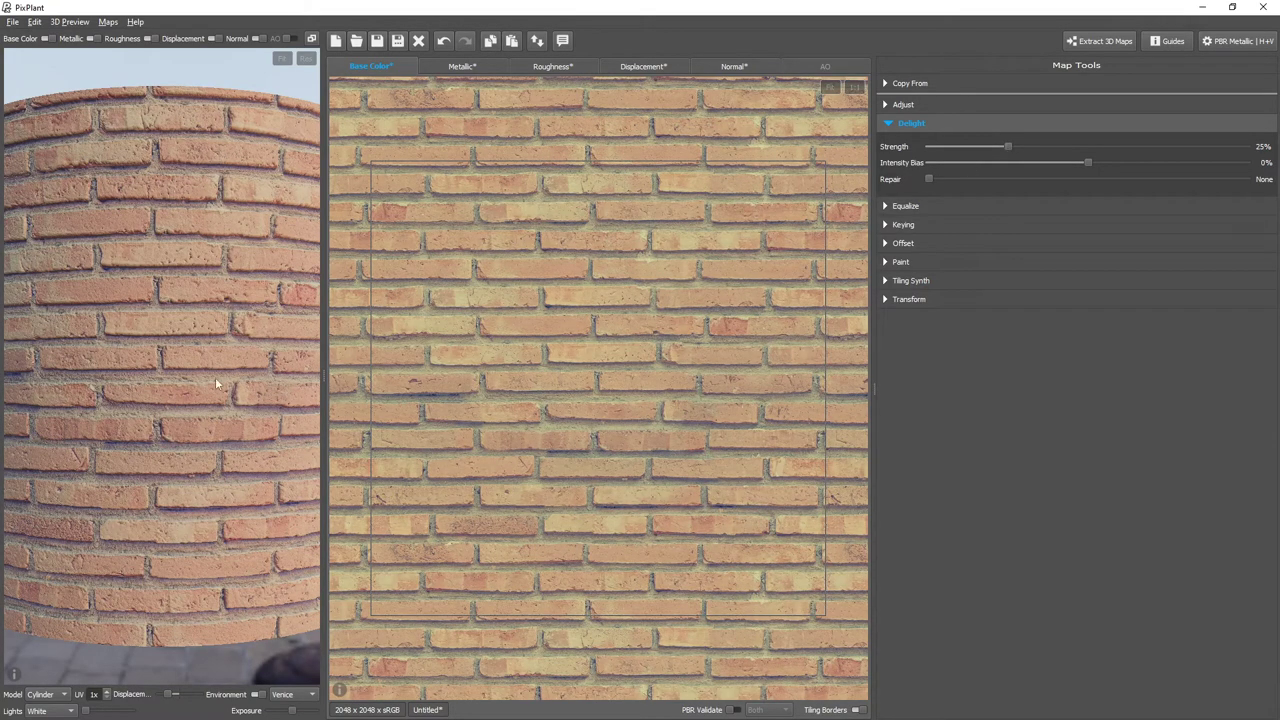
scroll(204, 383, down, 5)
mouse_move(249, 447)
mouse_down()
mouse_move(160, 443)
mouse_move(228, 452)
mouse_up()
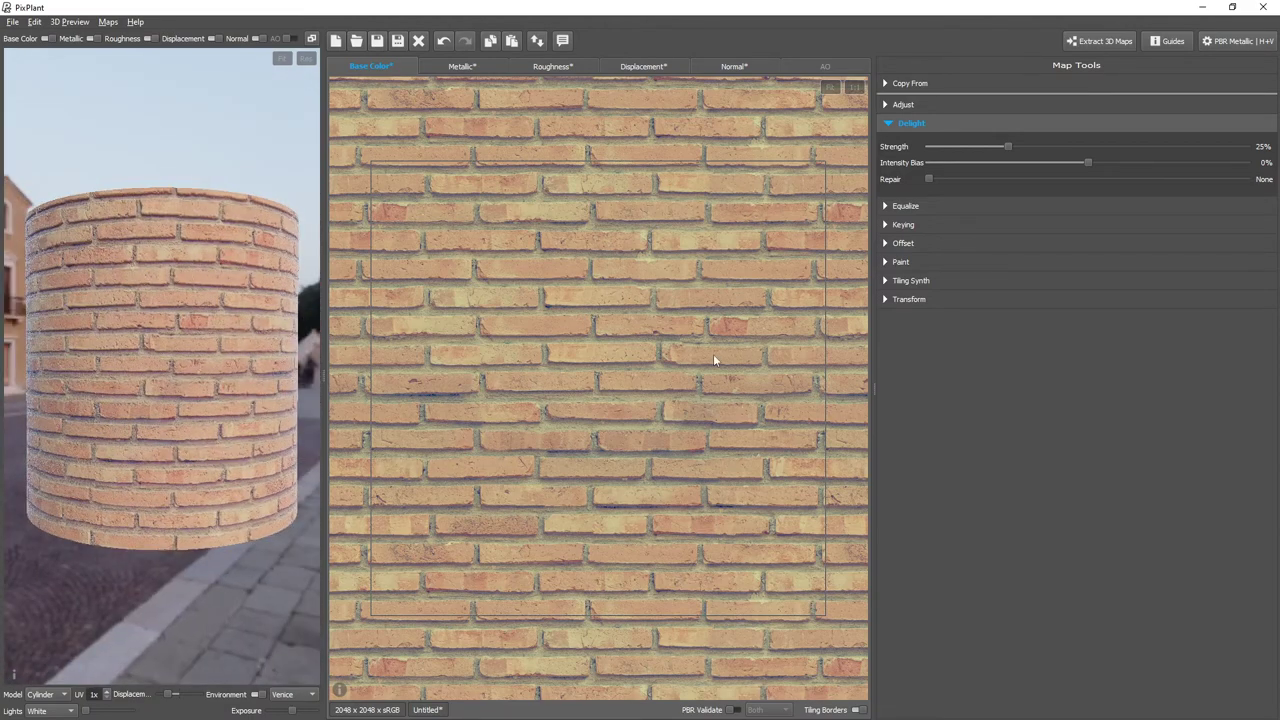
Create new 2048 × 2048 maps without AO, discarding the unsaved brick set.
click(337, 42)
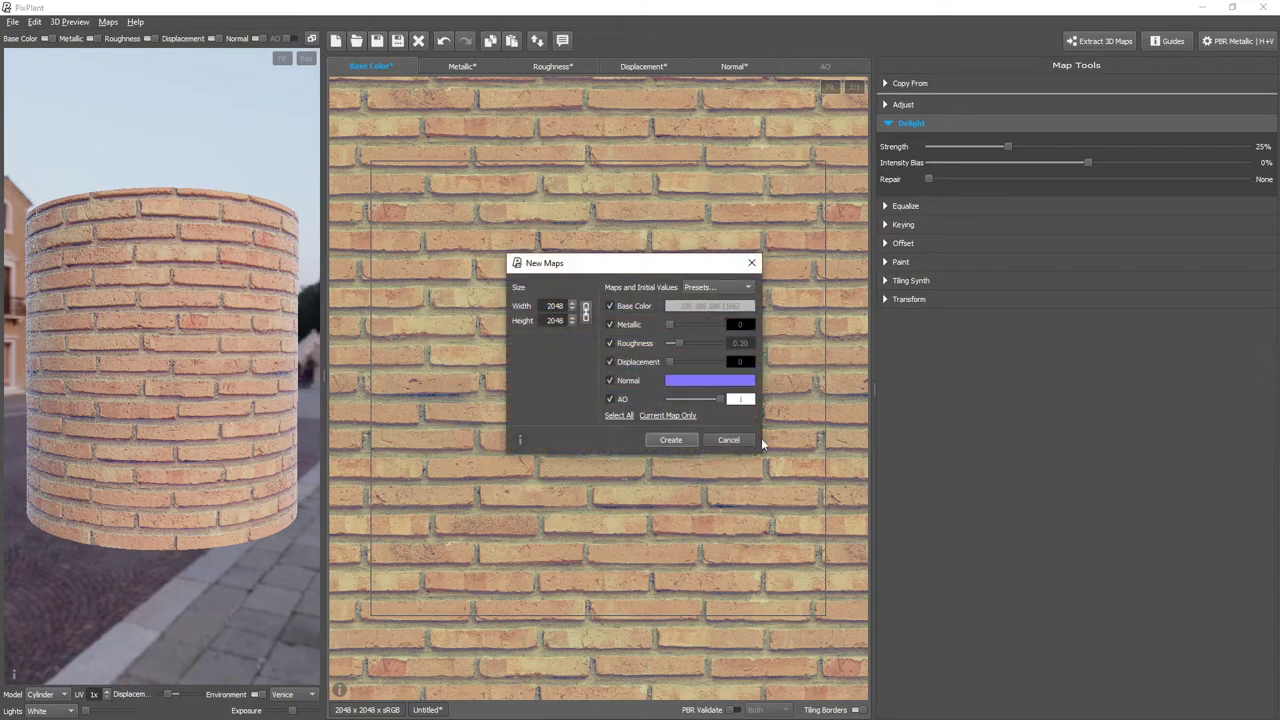
click(620, 399)
click(689, 441)
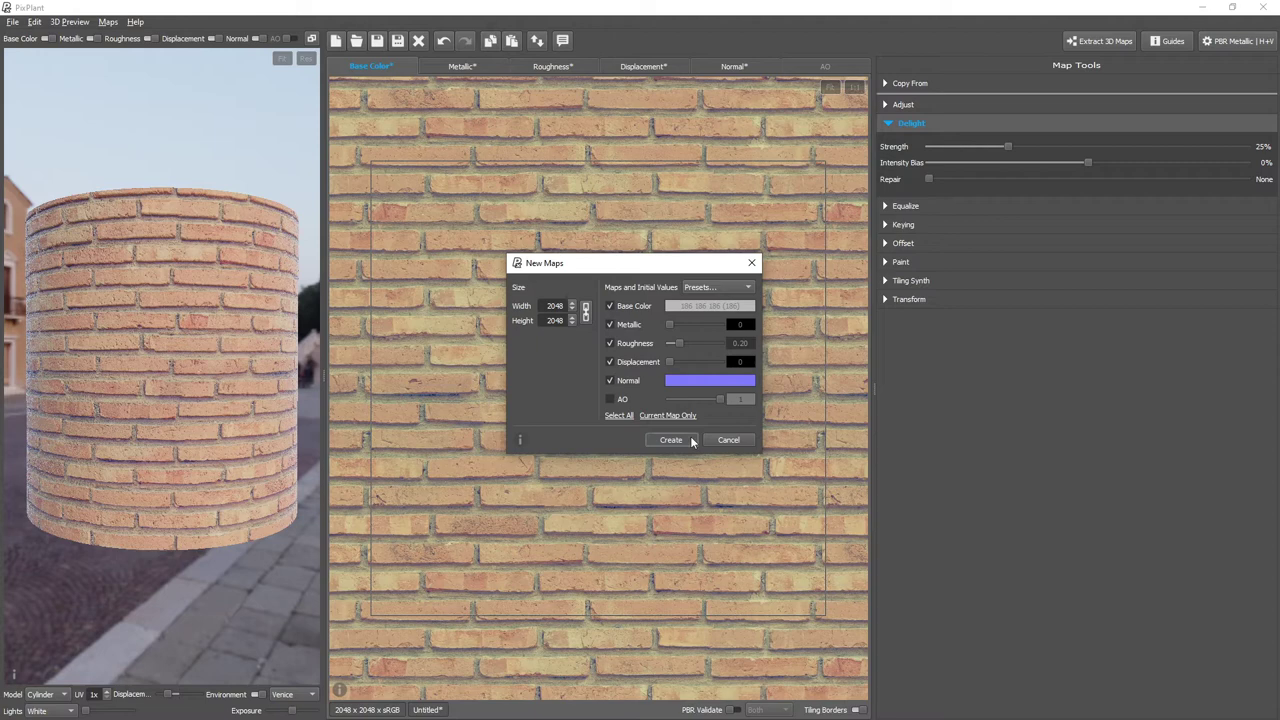
click(652, 421)
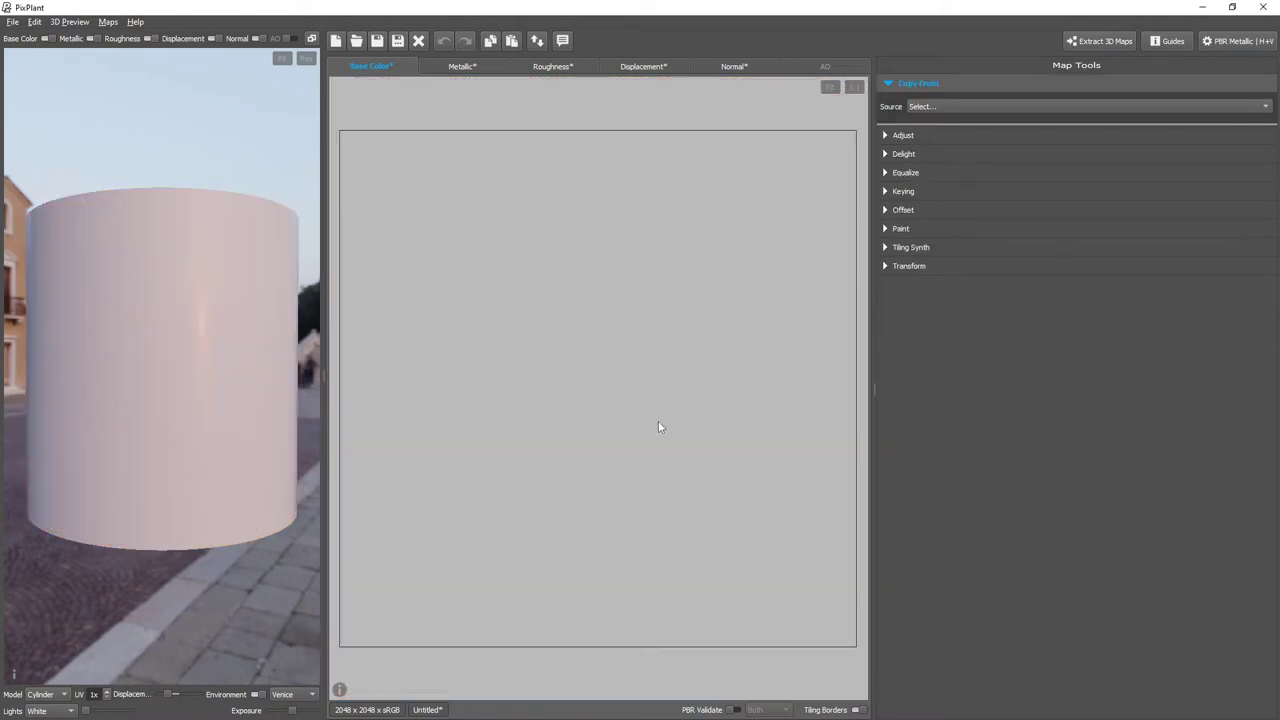
Load the four carpet texture files from the carpet folder into Tiling Synth as synced seeds.
click(984, 249)
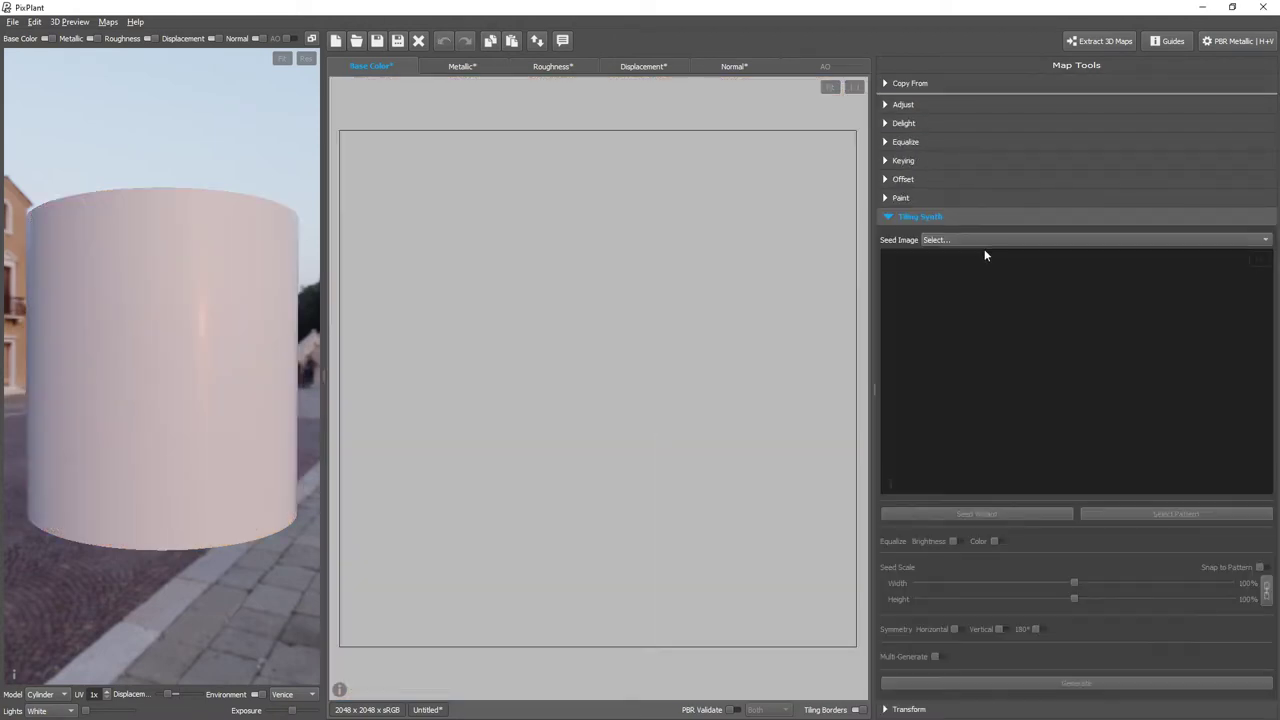
scroll(727, 402, down, 1)
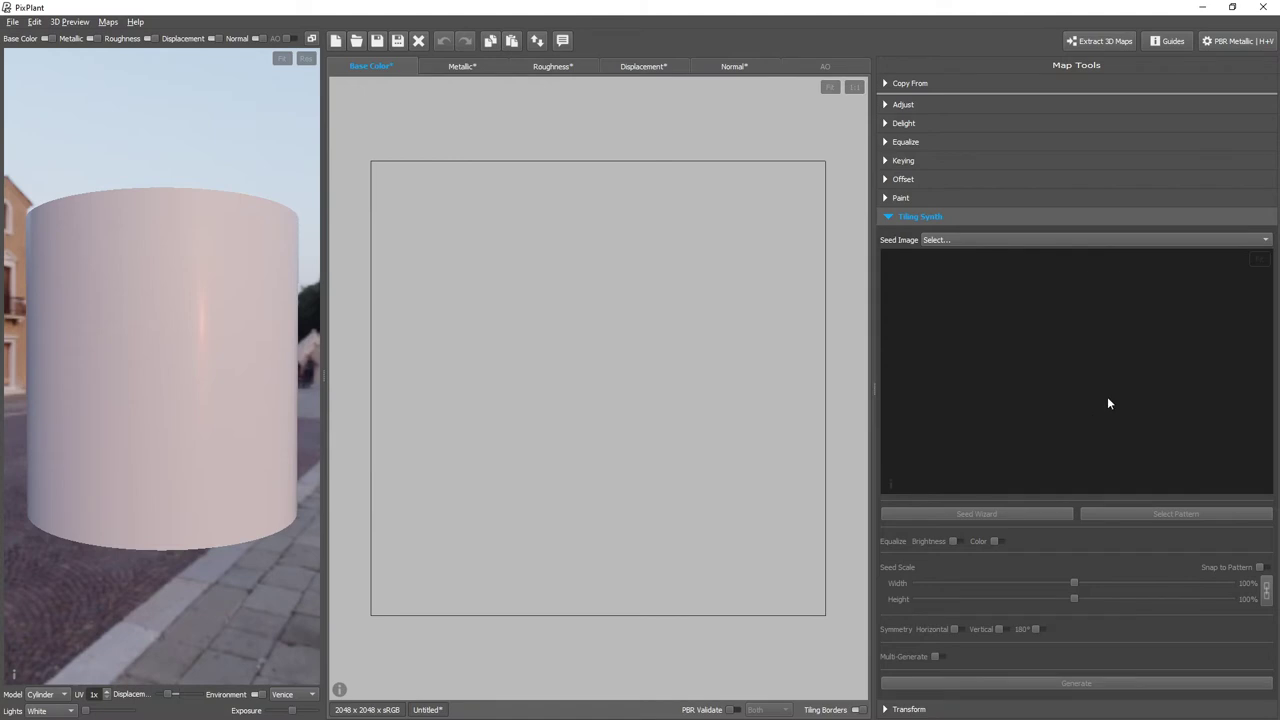
key(alt+Tab)
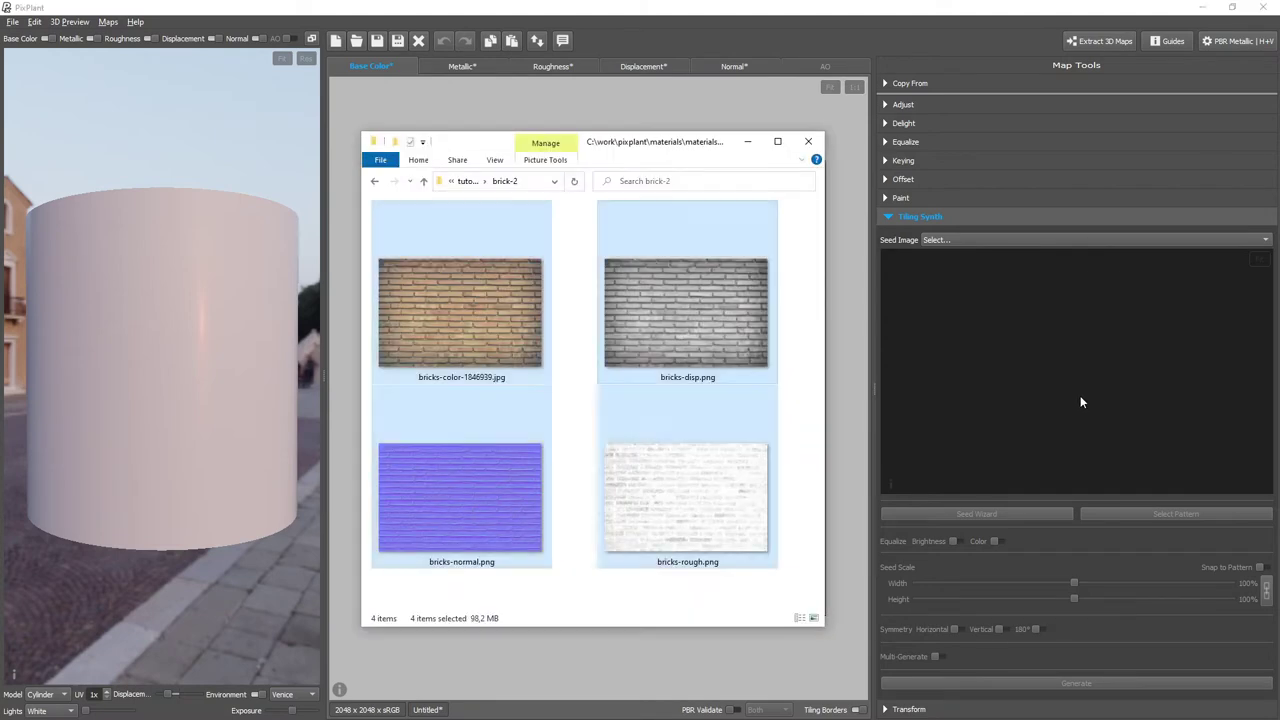
click(423, 181)
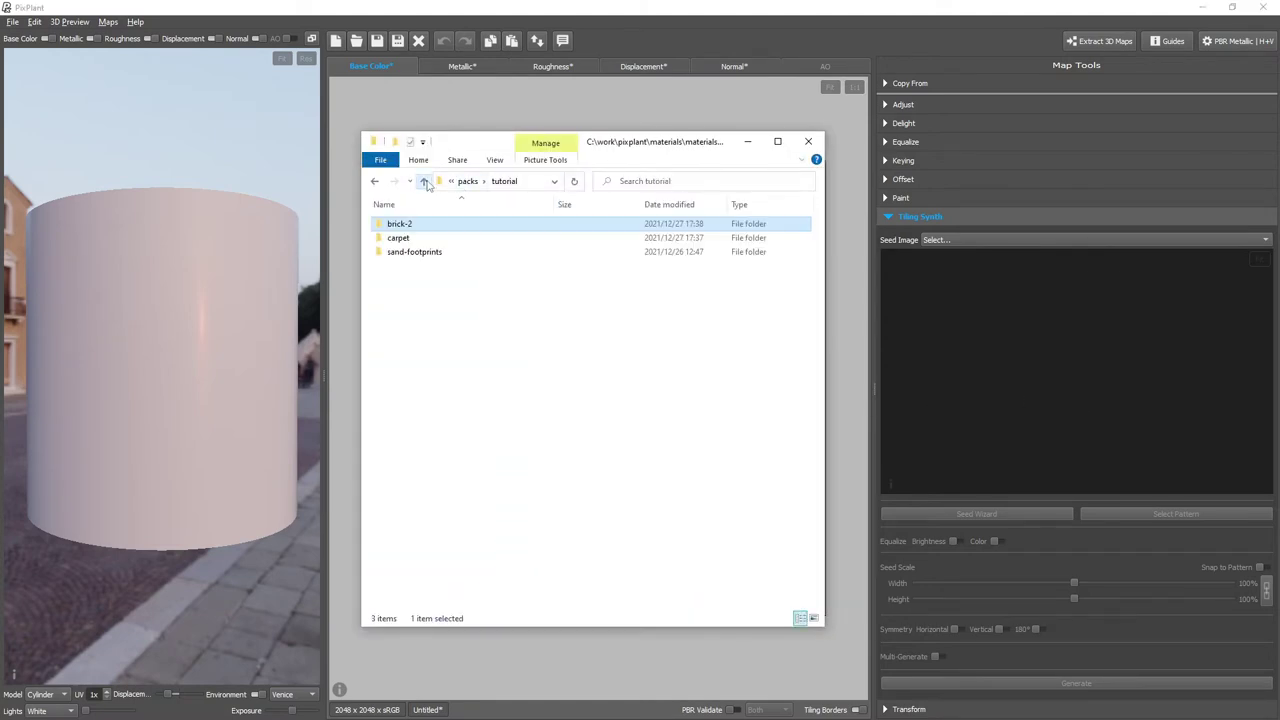
double_click(406, 237)
click(455, 280)
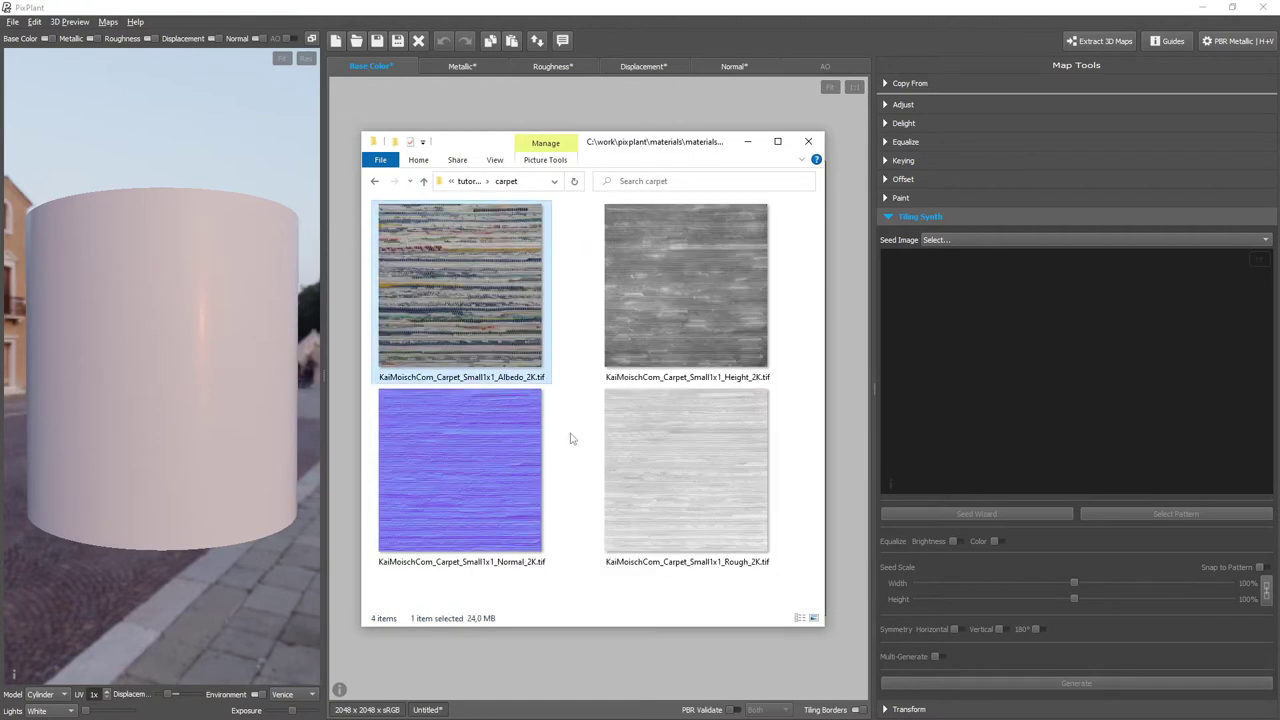
shift+click(657, 480)
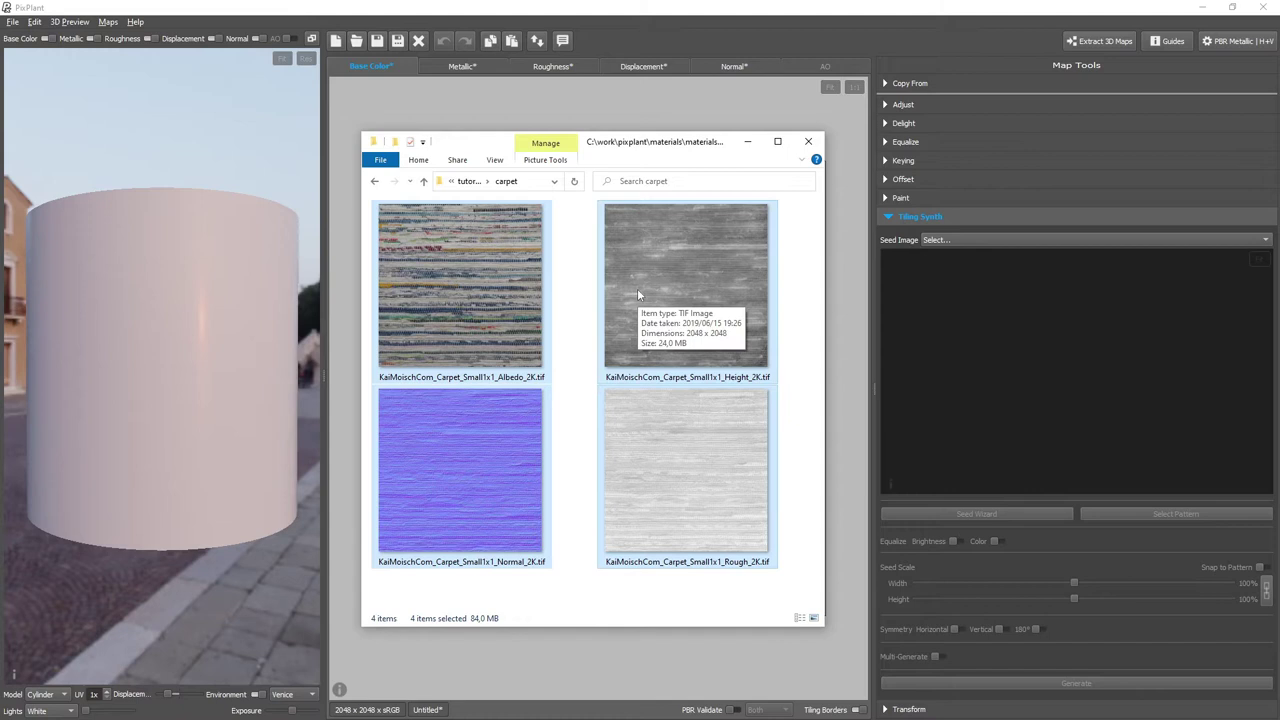
drag(637, 288, 1025, 376)
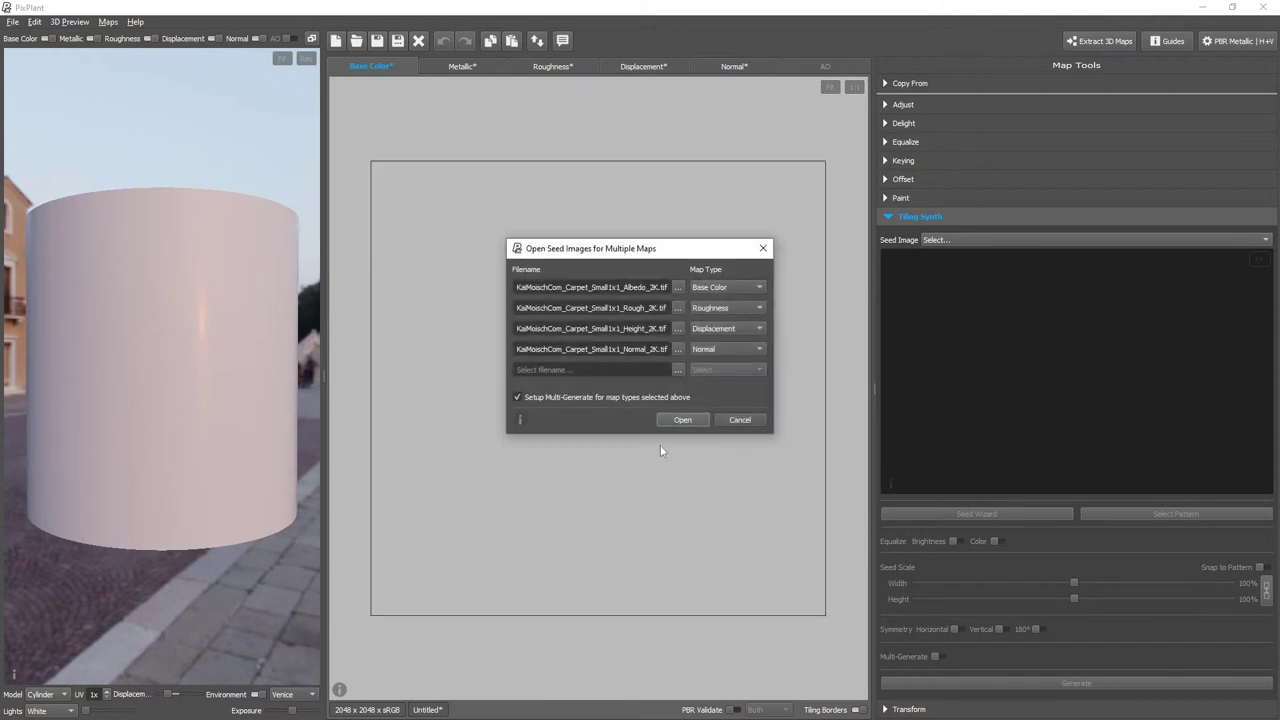
click(682, 420)
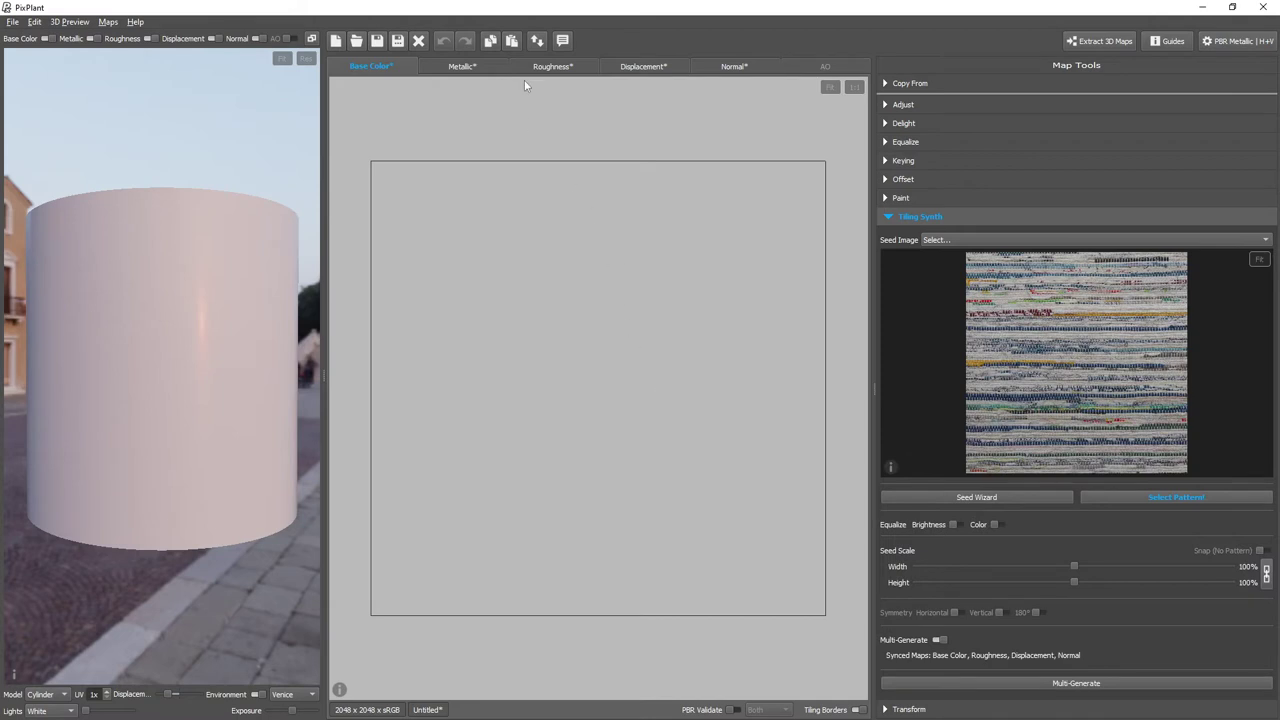
Inspect the carpet Roughness, Displacement and Normal seeds, then Multi-Generate from Base Color.
click(552, 66)
click(633, 67)
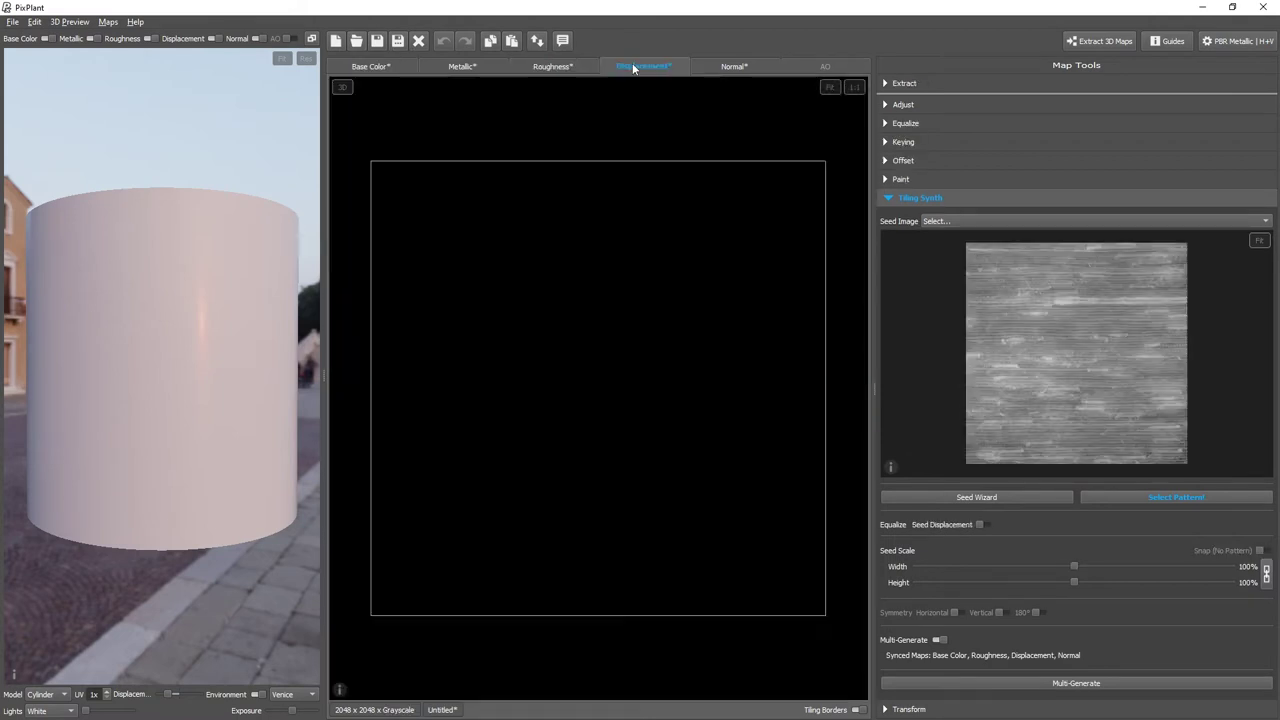
click(724, 66)
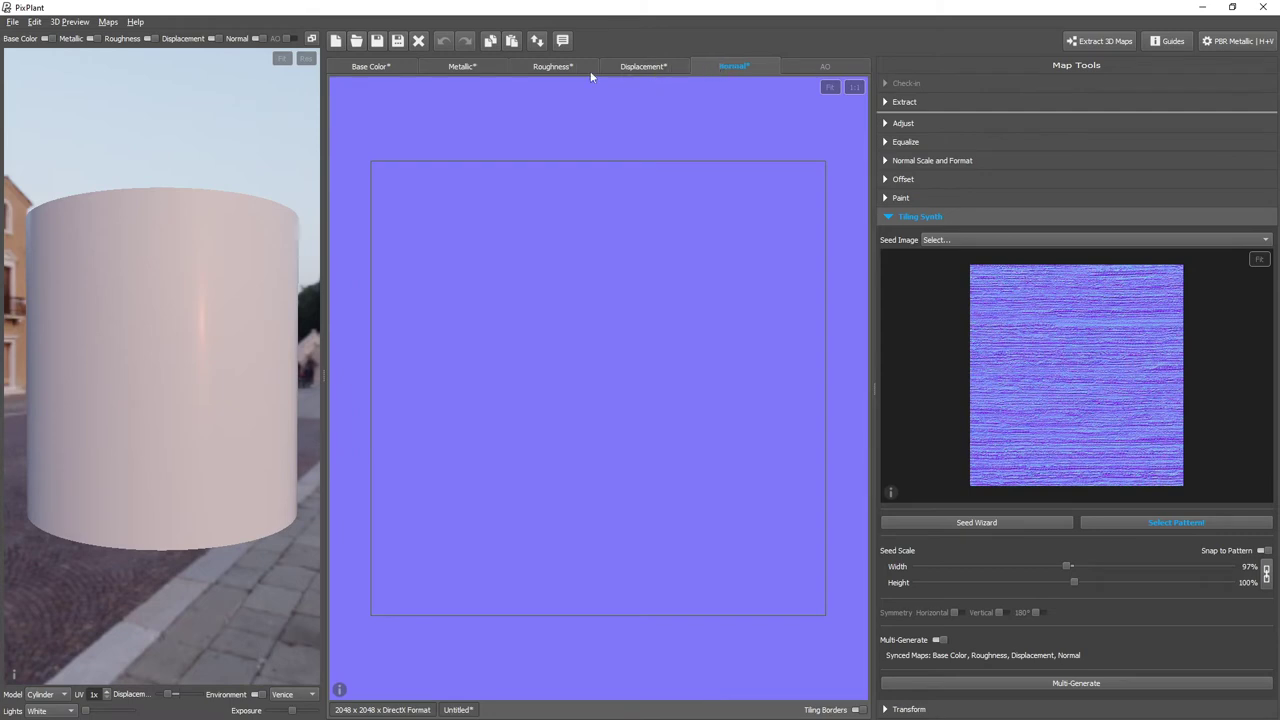
click(372, 66)
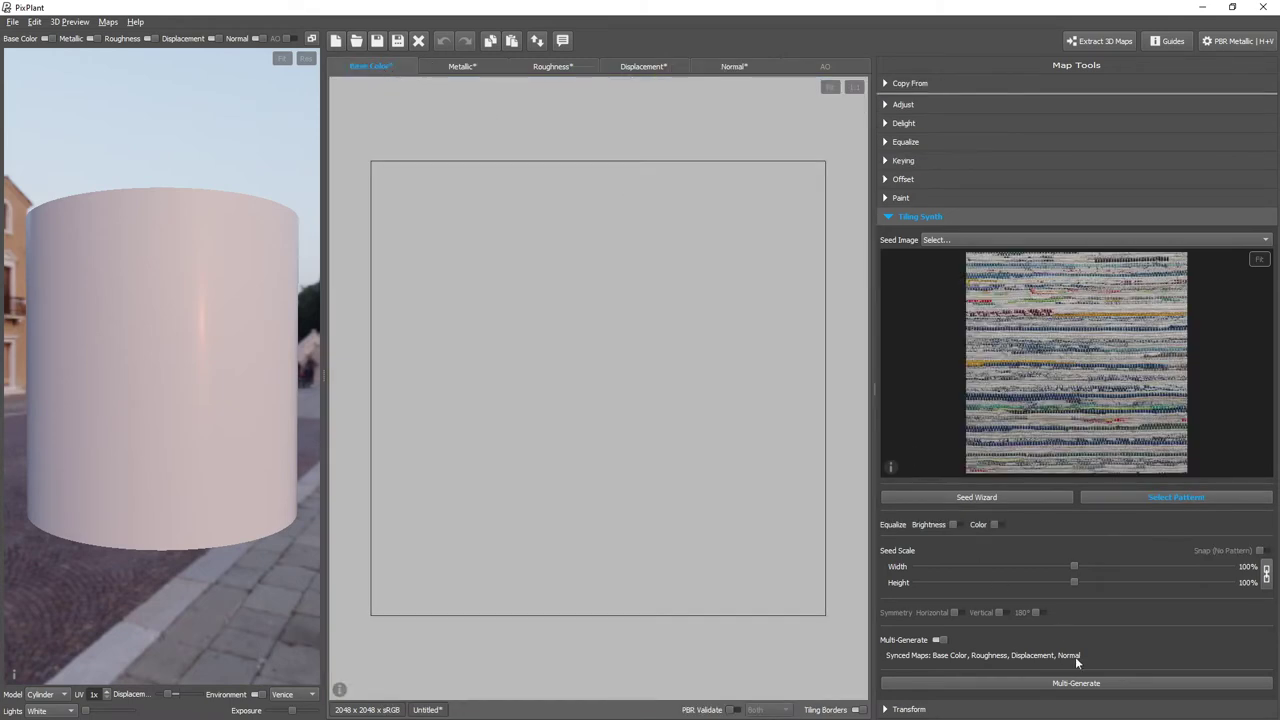
click(1144, 684)
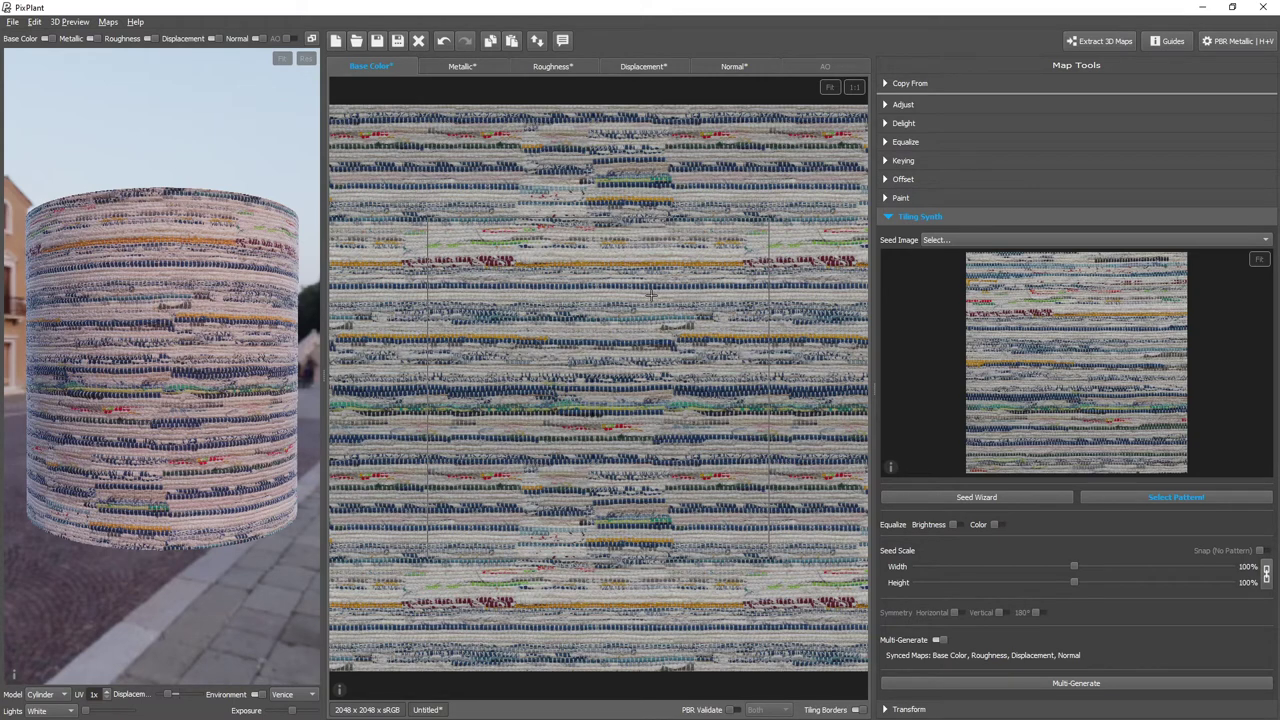
Regenerate the synced carpet maps twice for new seamless striped carpet variations.
click(1136, 686)
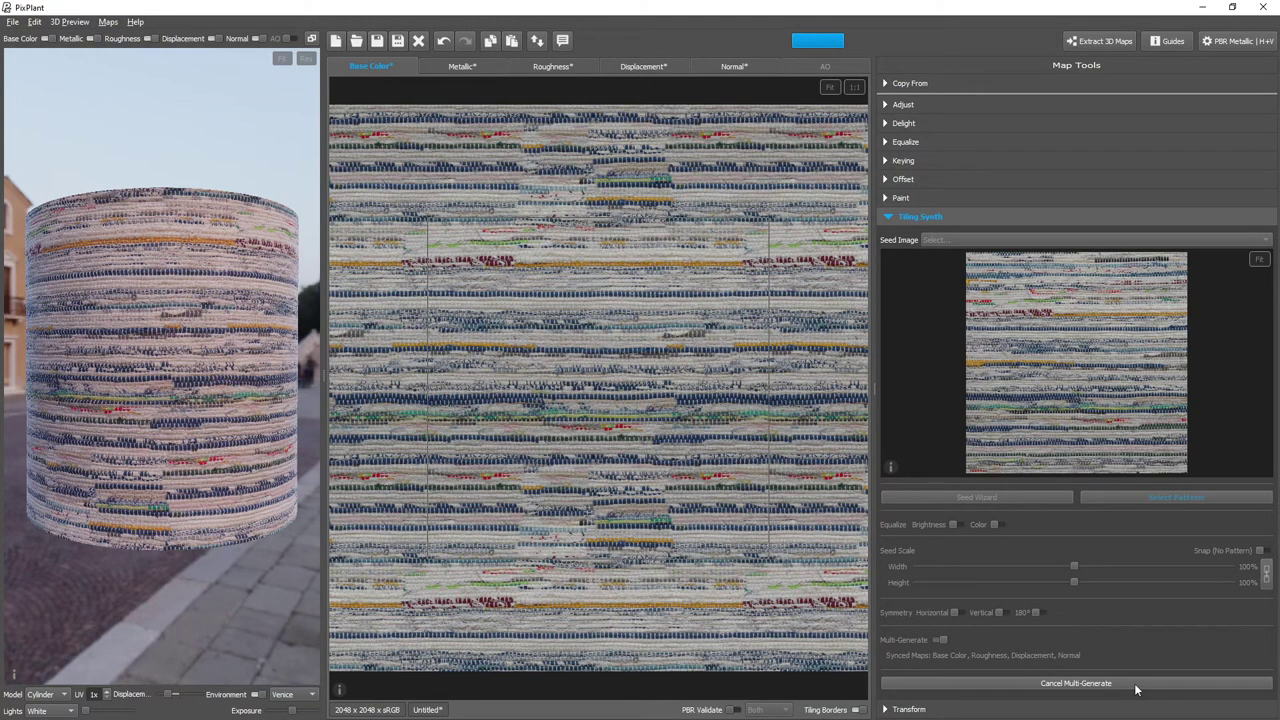
click(1136, 685)
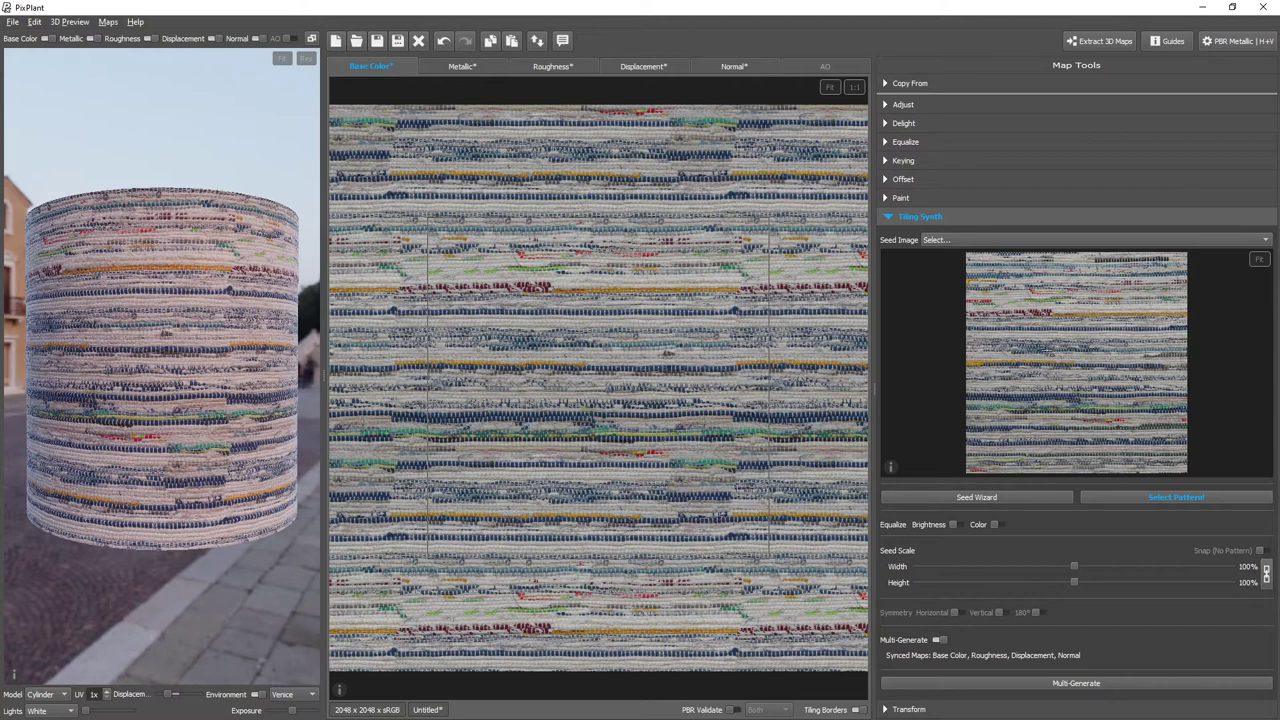
Zoom into the carpet Normal map, then generate another carpet variation.
click(765, 66)
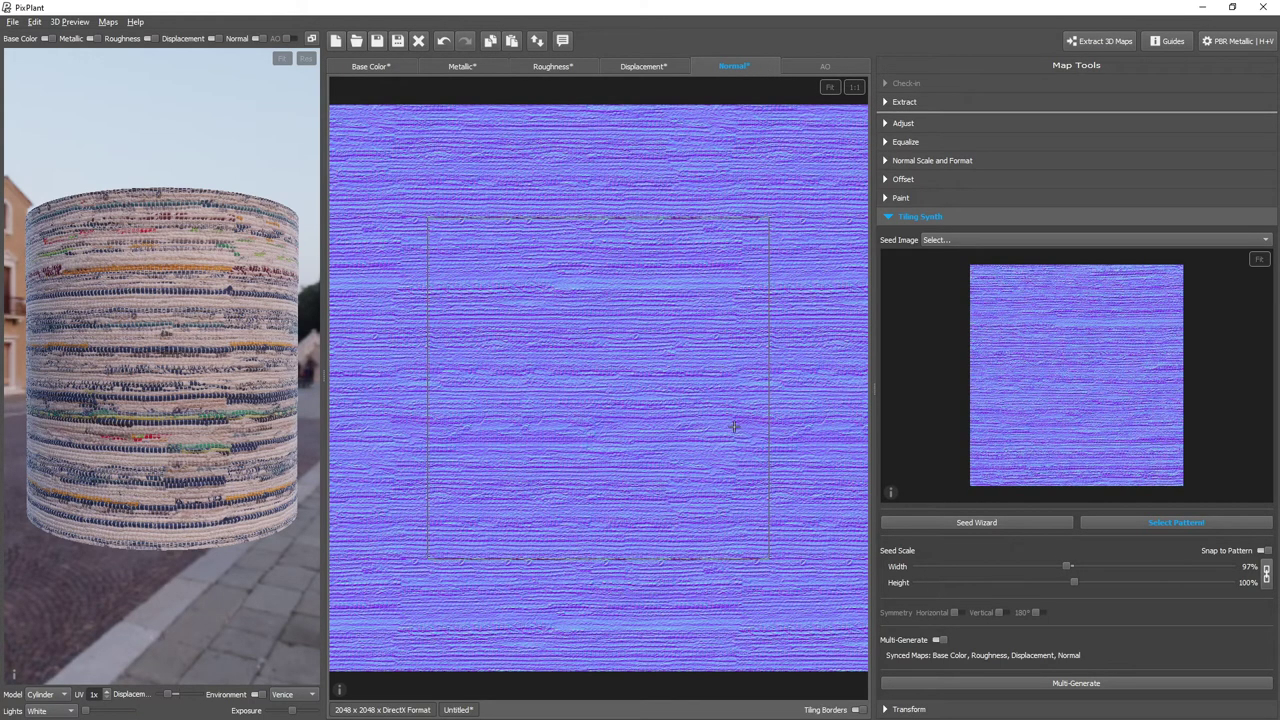
scroll(733, 427, up, 3)
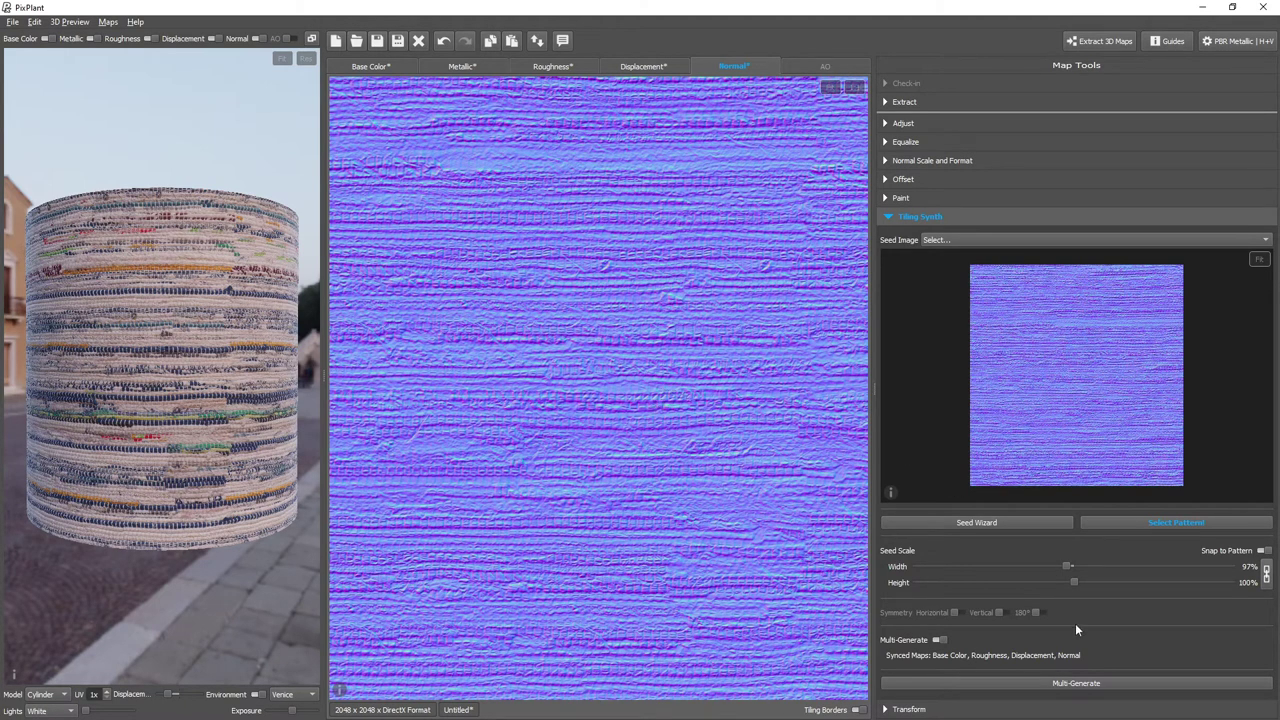
click(1127, 688)
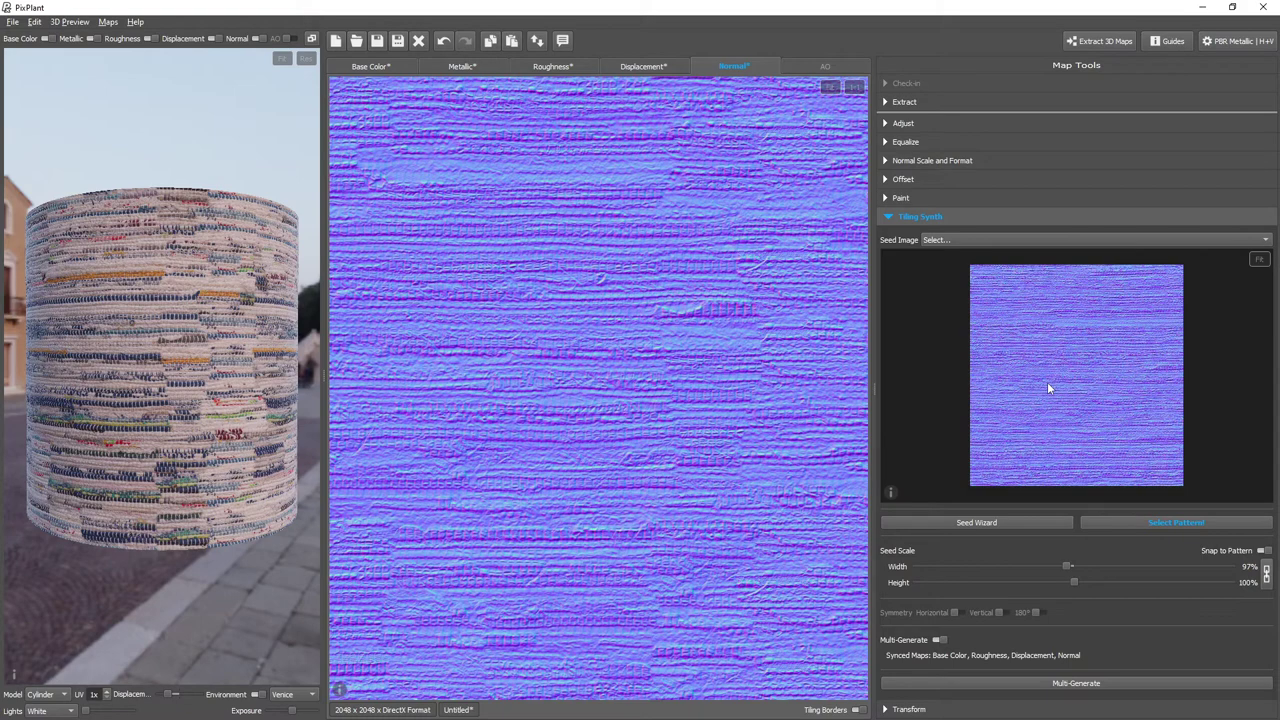
Compare the carpet Base Color and Normal maps, then generate a final carpet variation.
click(403, 63)
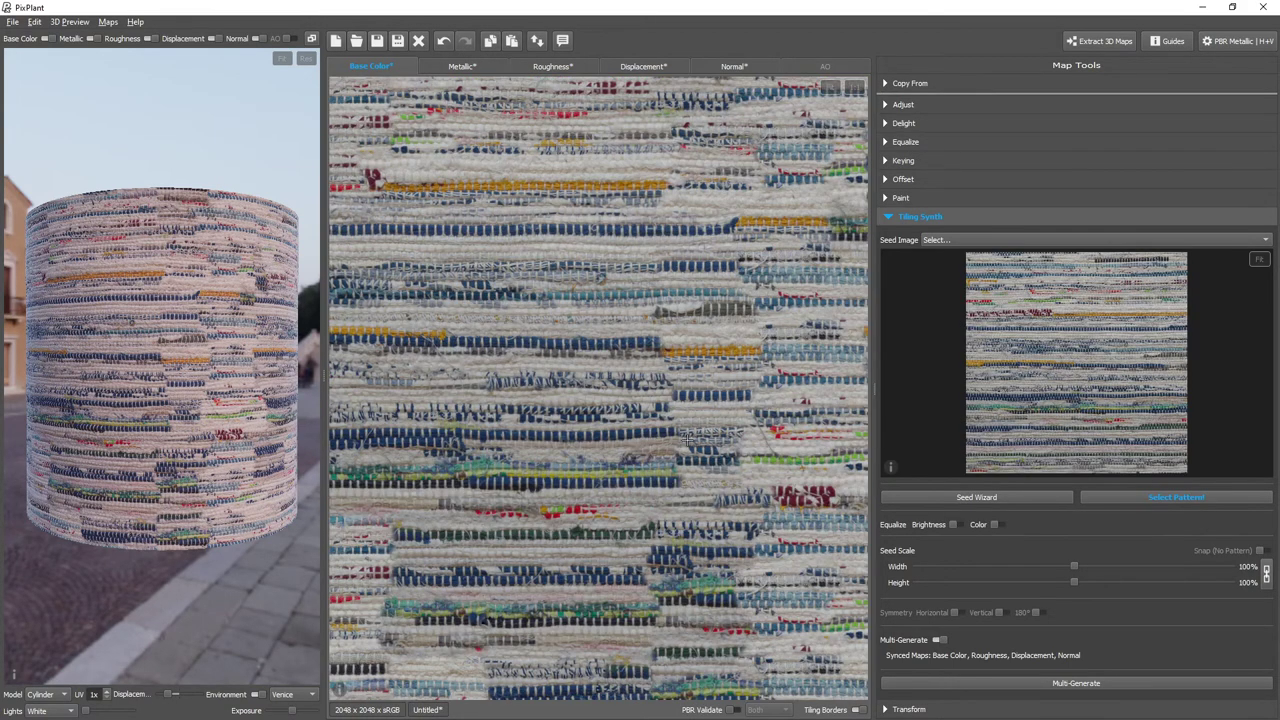
scroll(688, 437, down, 2)
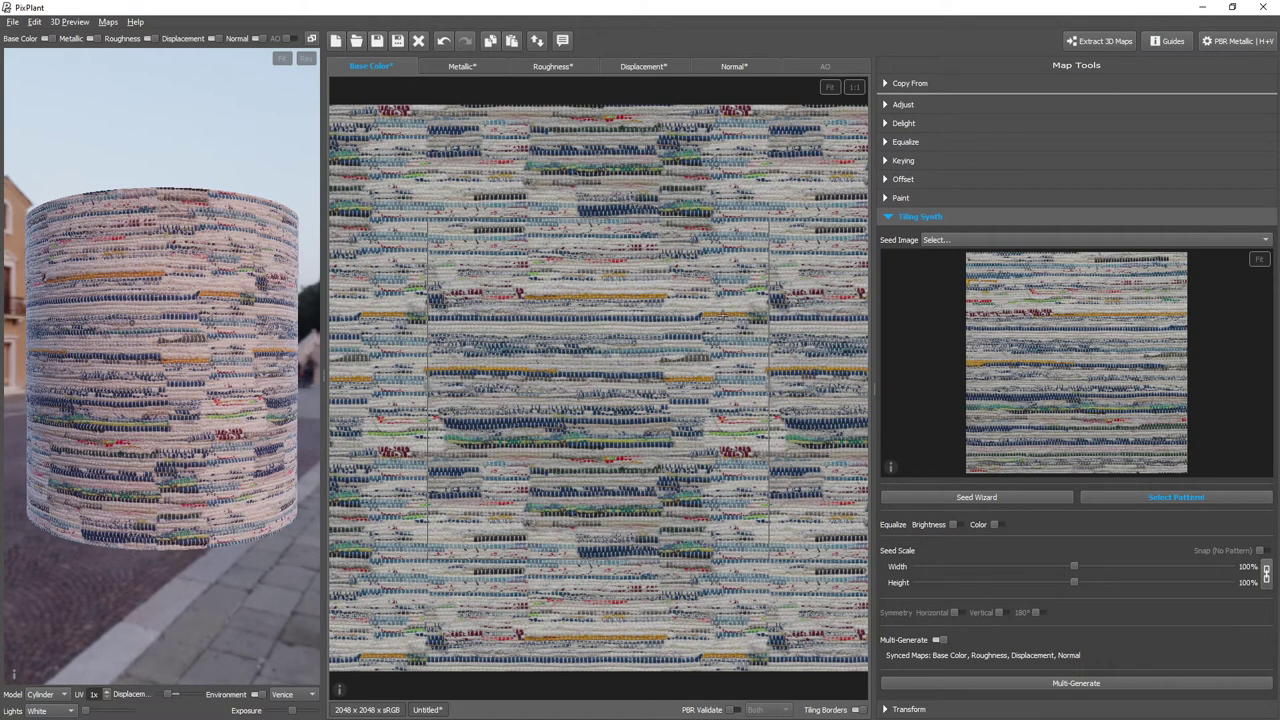
click(764, 66)
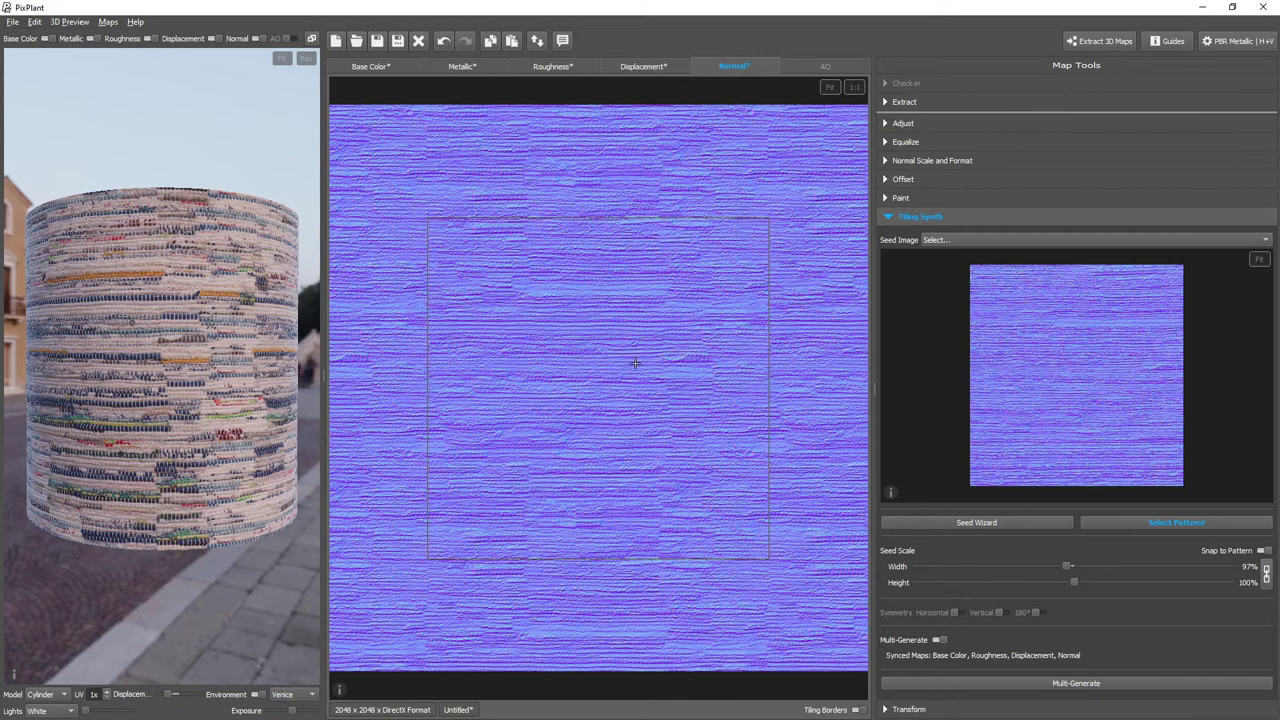
click(400, 58)
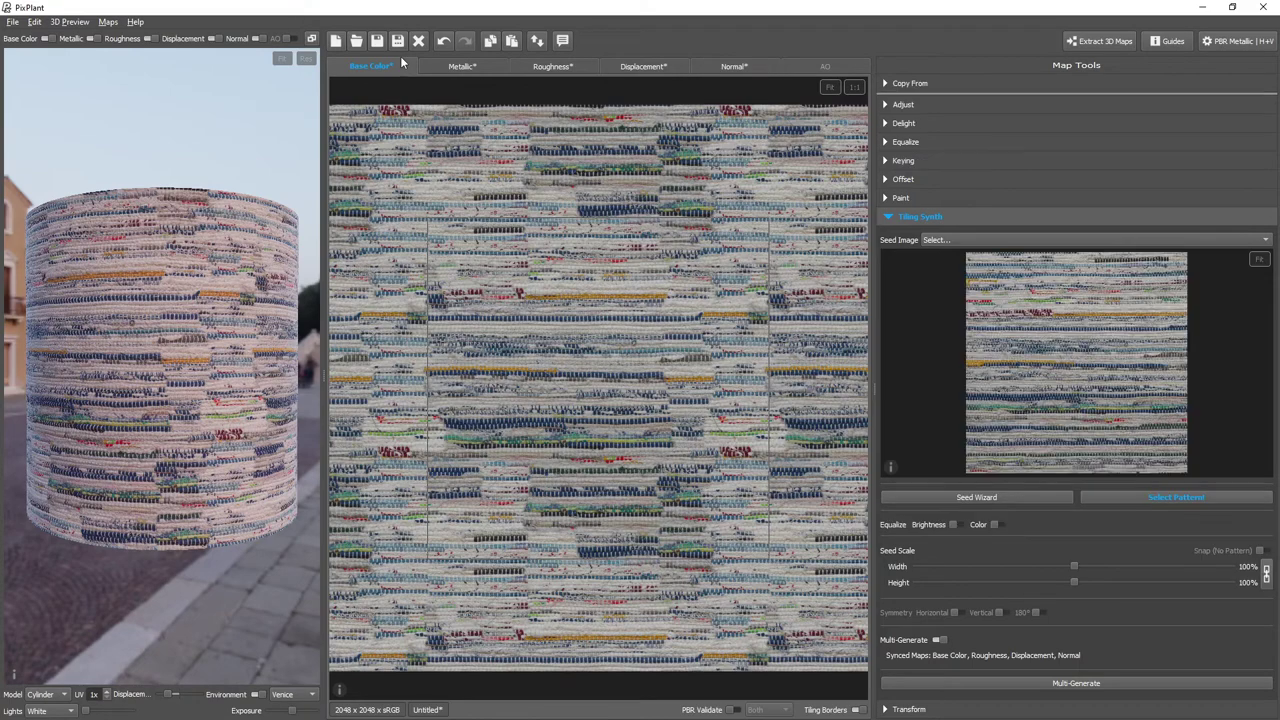
click(1208, 686)
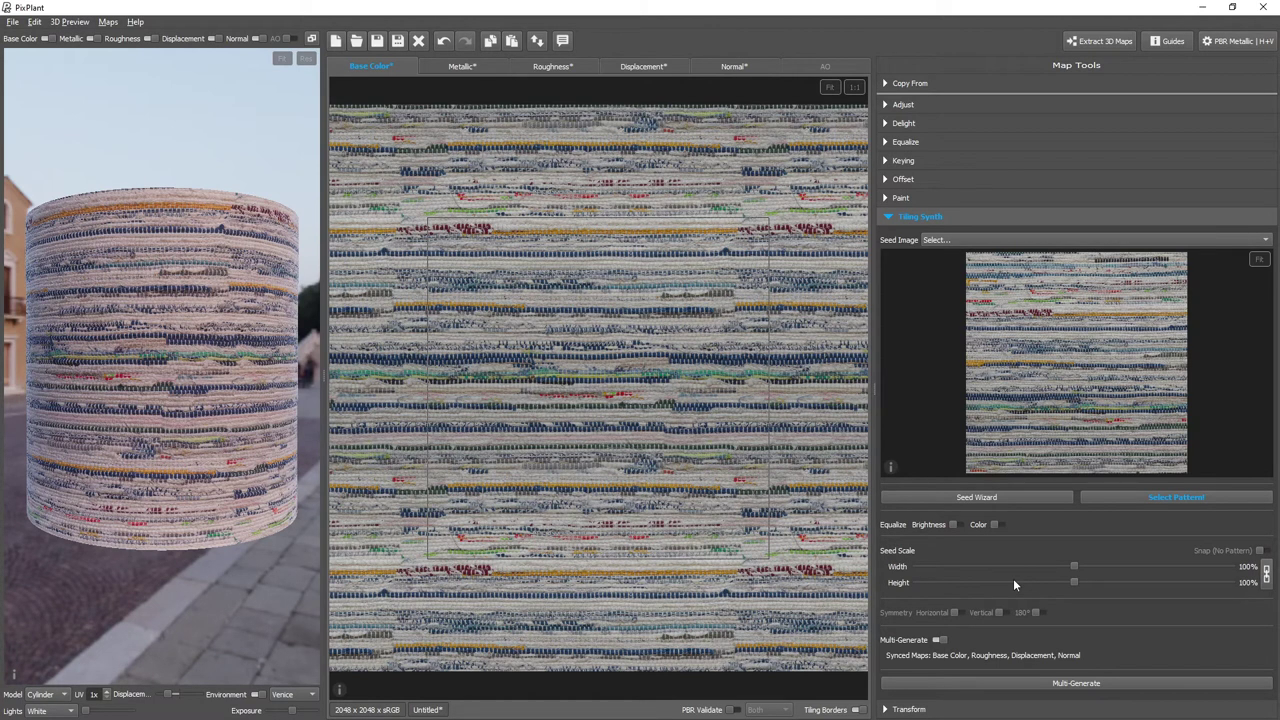
Create a new blank map set without the AO map.
click(338, 42)
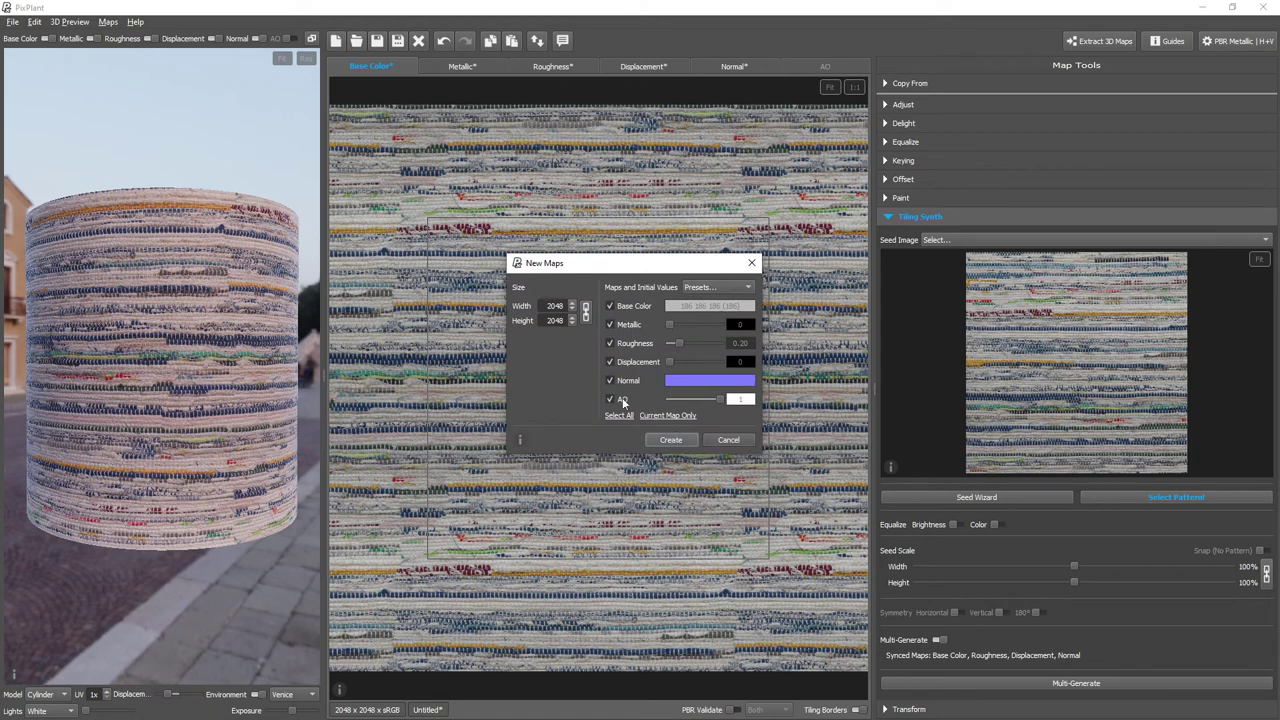
click(611, 399)
click(684, 443)
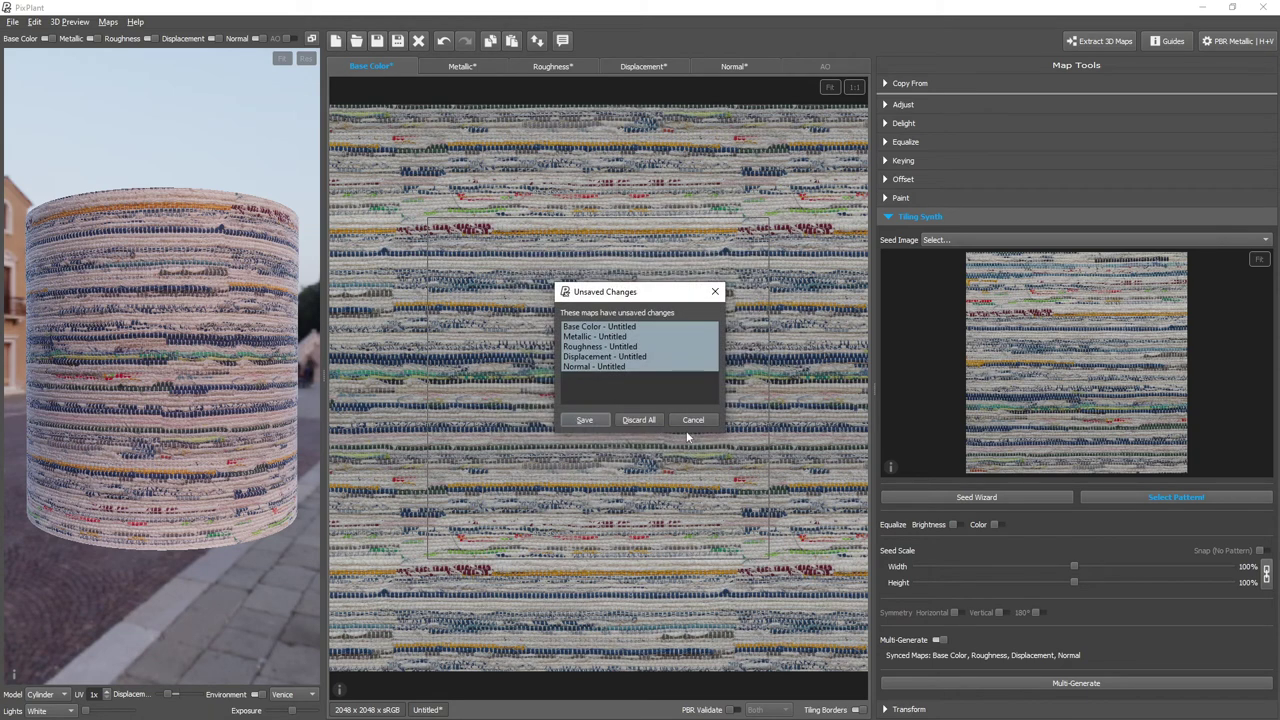
Discard all carpet maps and load the sand-footprints textures as synced Tiling Synth seeds.
click(652, 419)
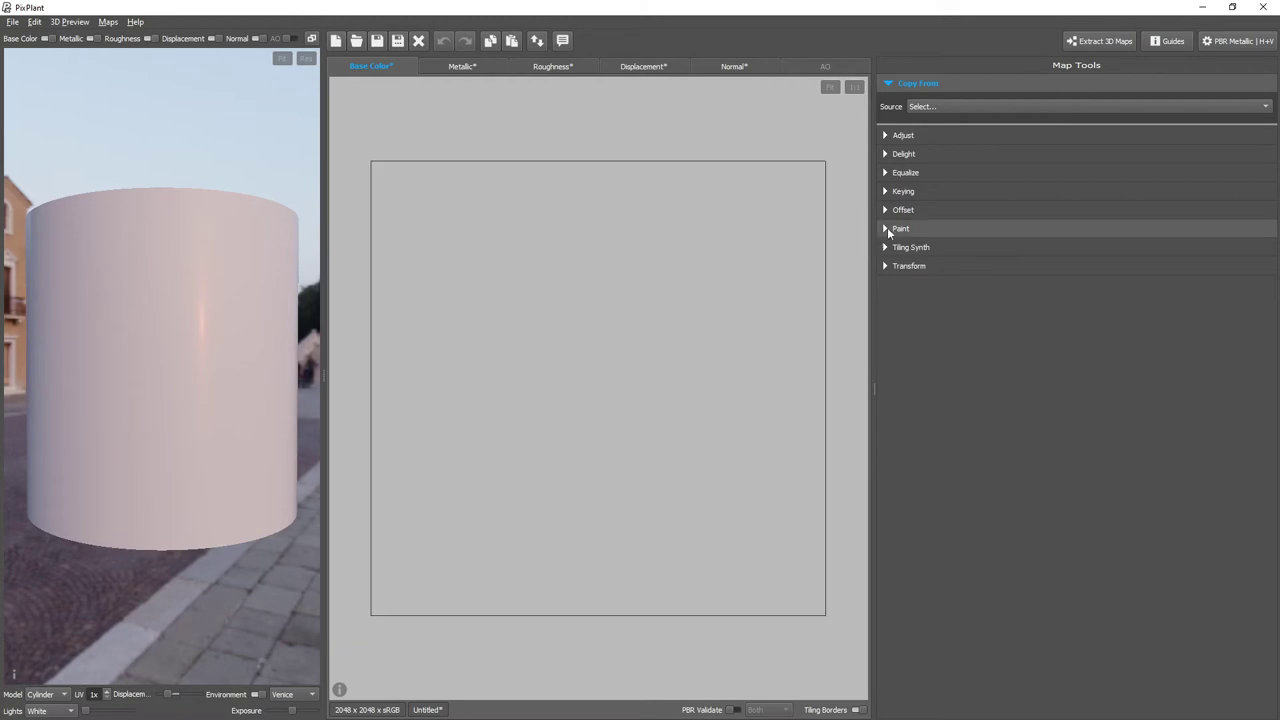
click(926, 247)
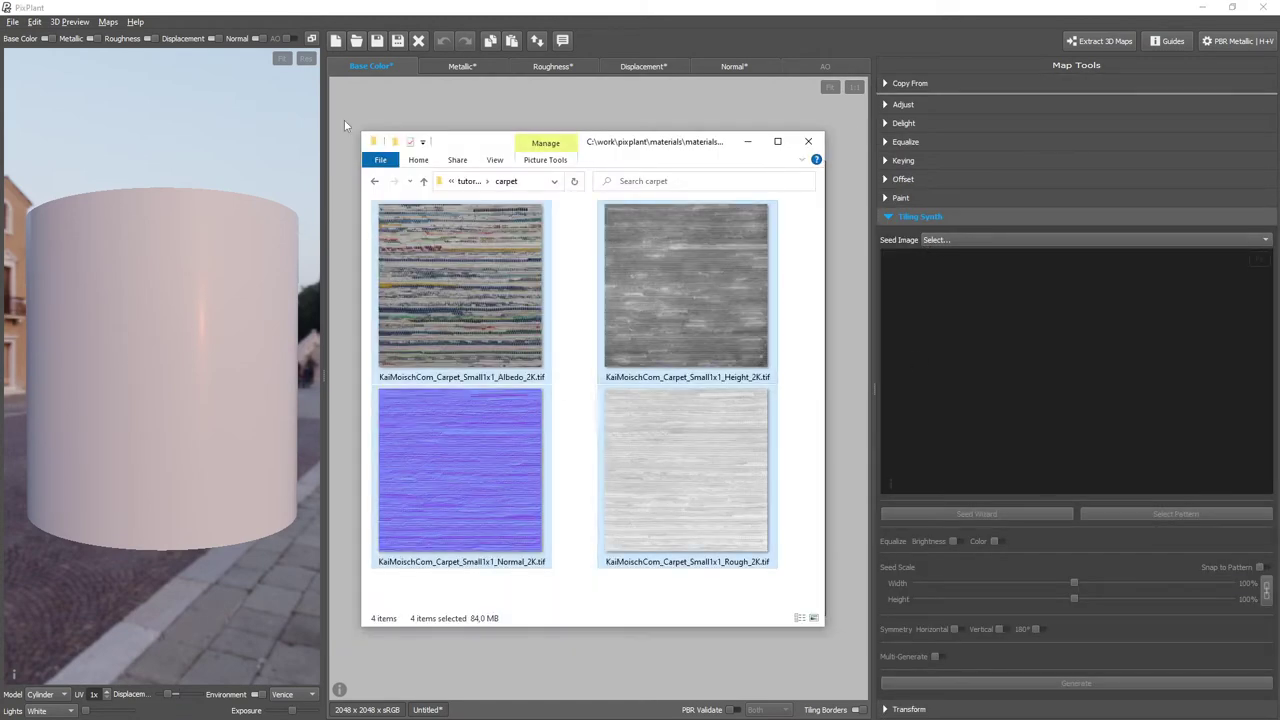
click(422, 182)
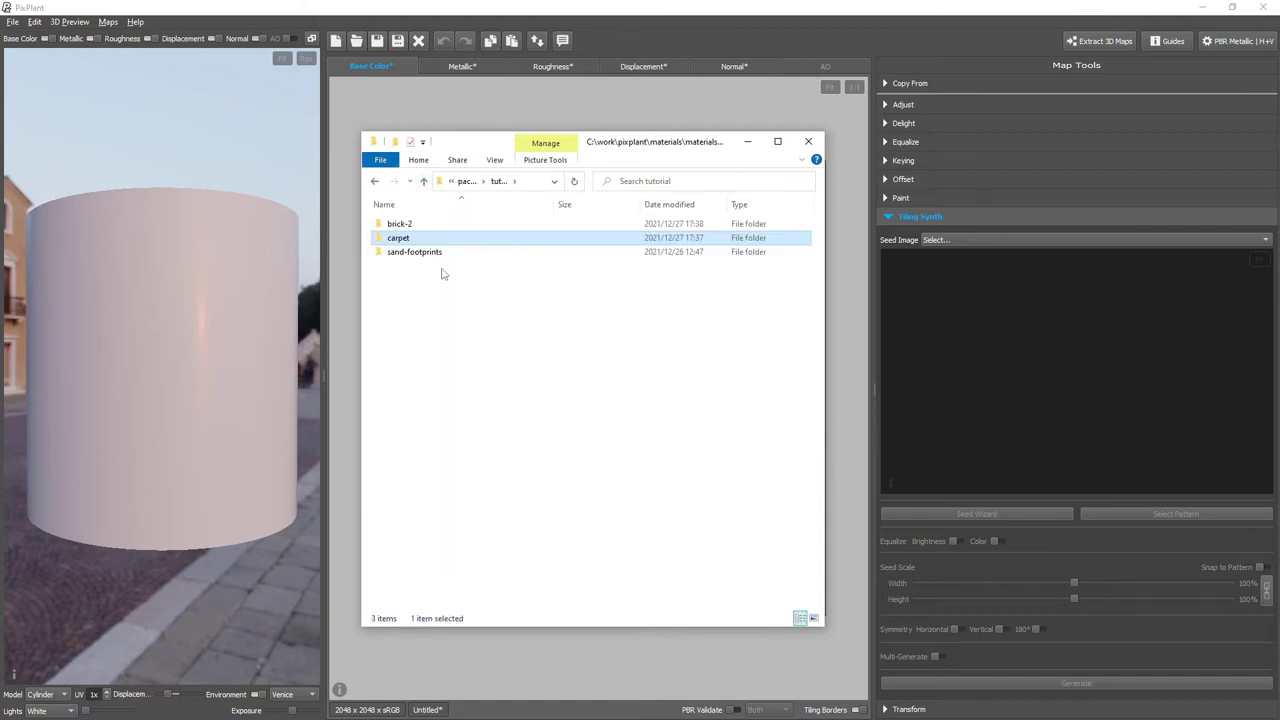
double_click(414, 252)
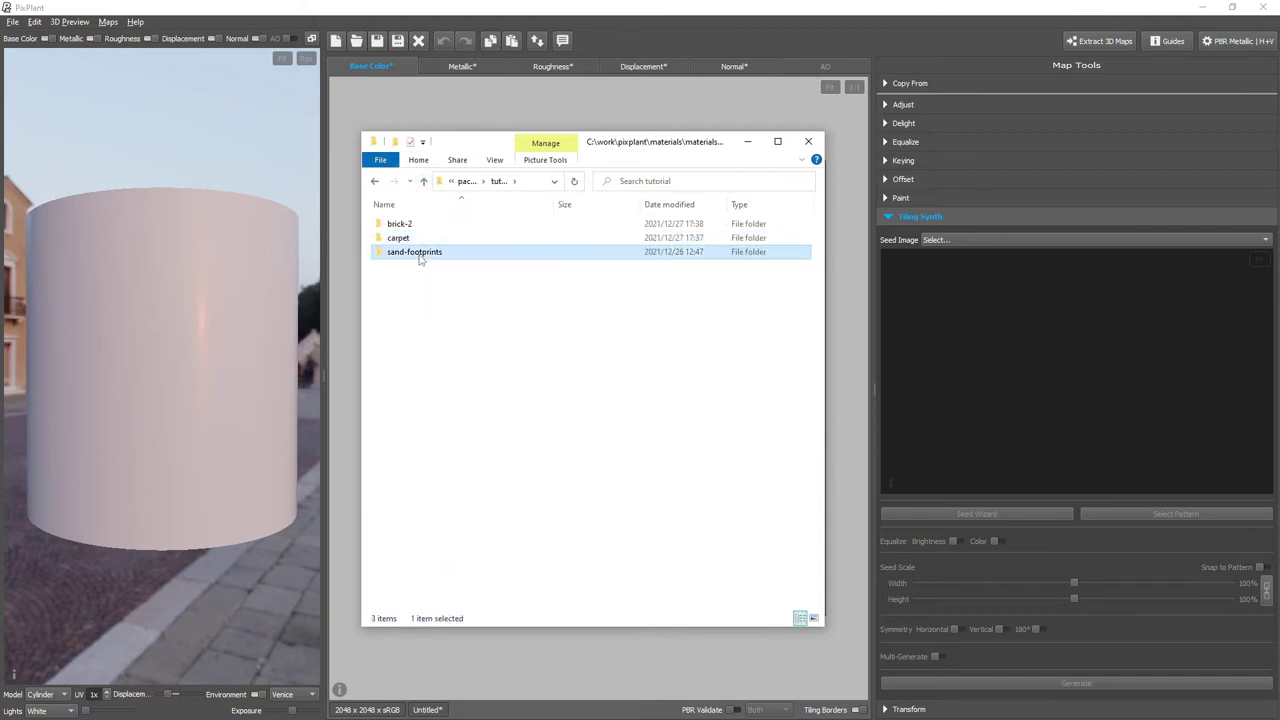
click(448, 266)
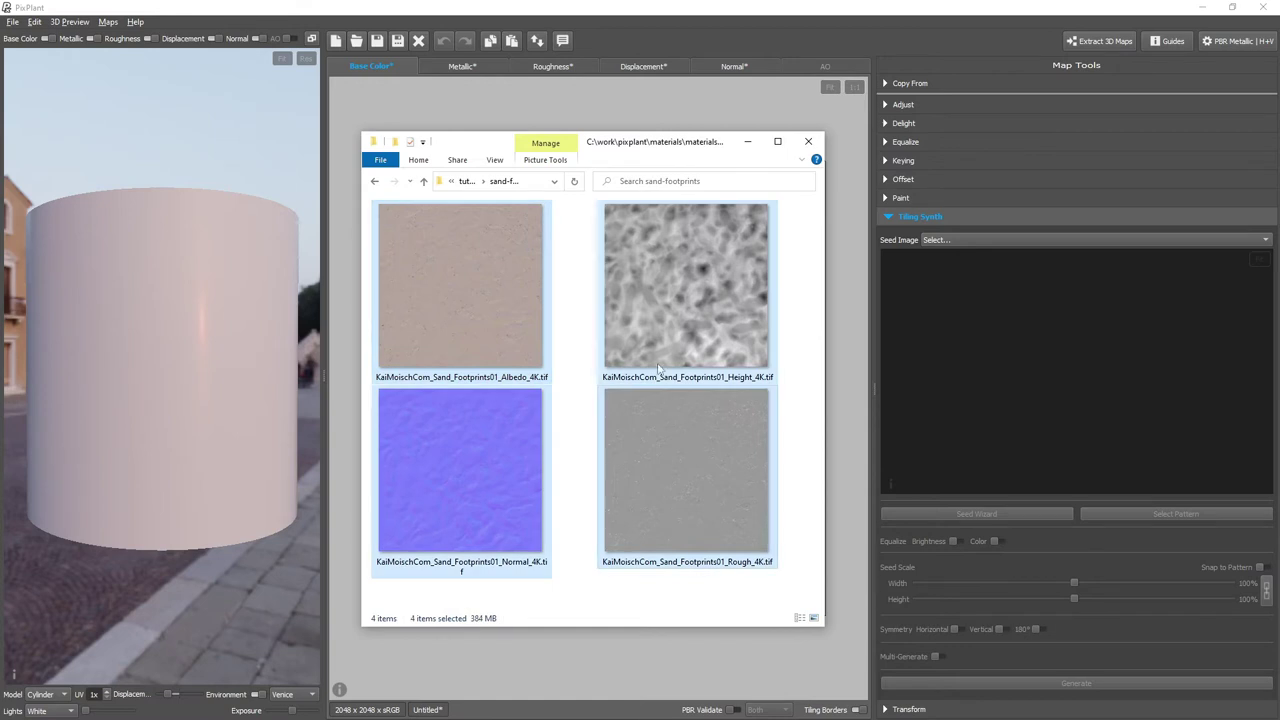
drag(652, 280, 1070, 393)
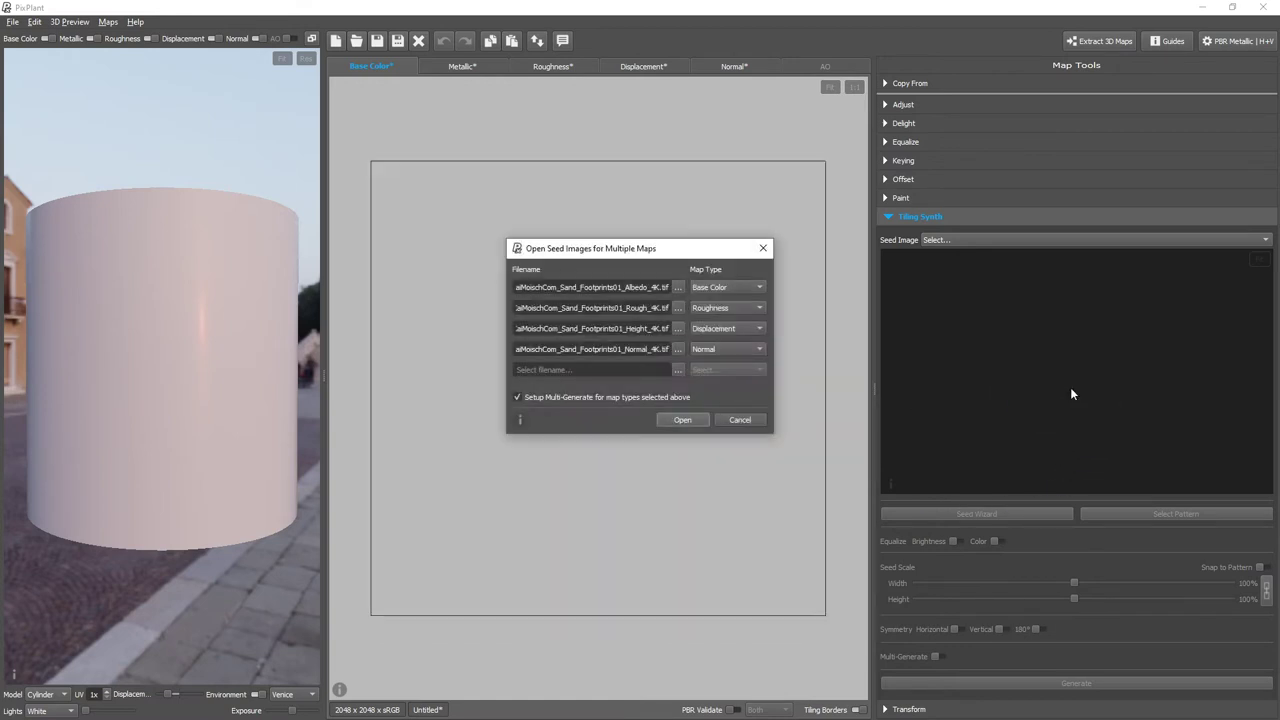
click(699, 419)
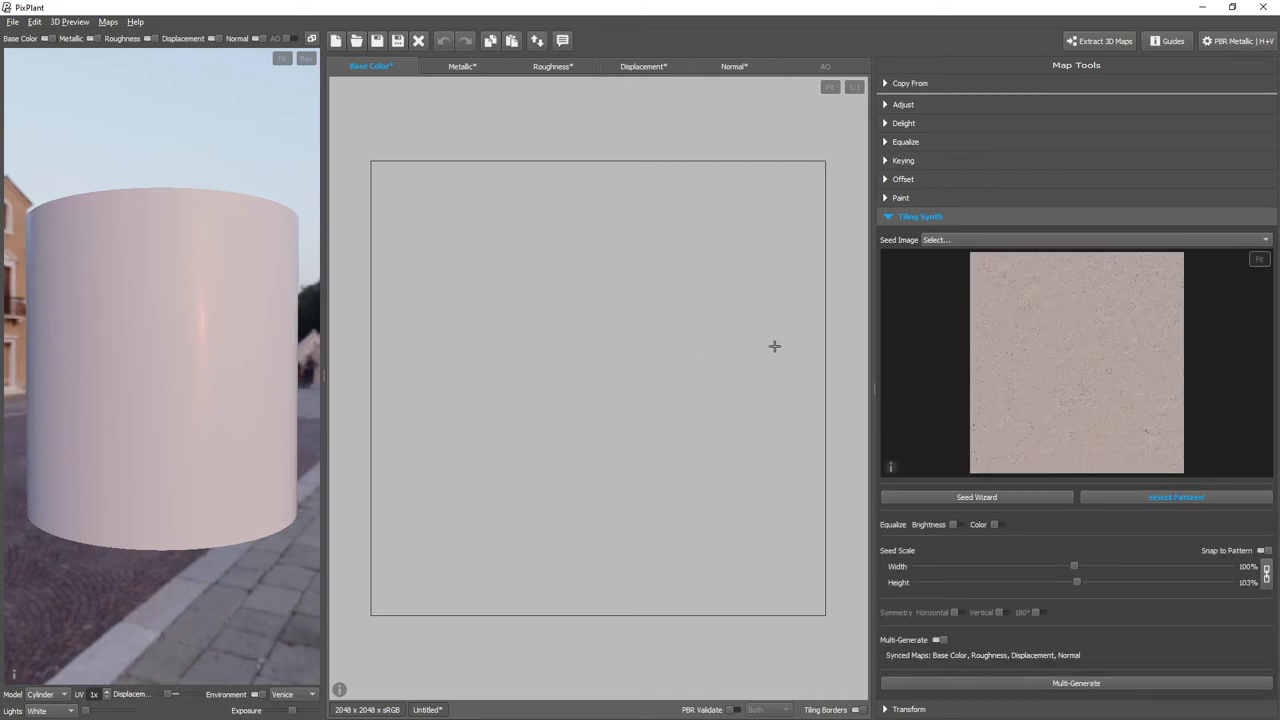
Check the sand seeds for Roughness, Displacement and Normal, ending on the Displacement map.
scroll(1088, 357, up, 2)
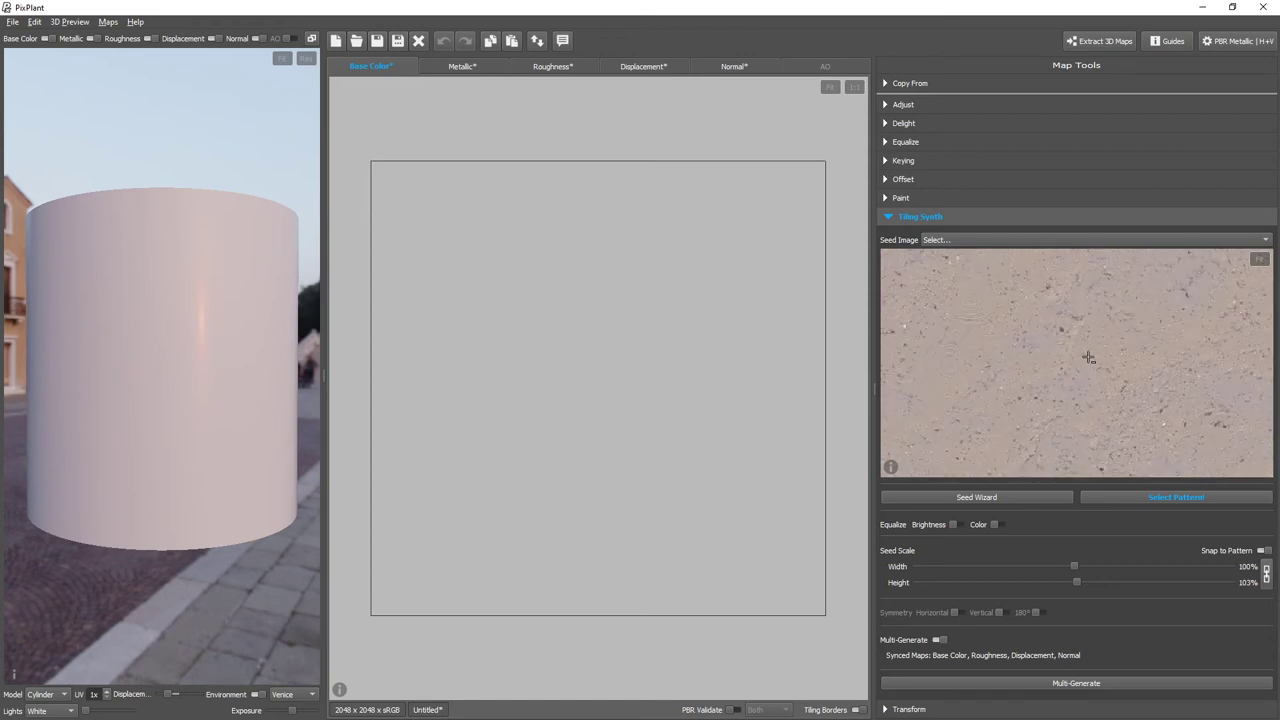
click(552, 66)
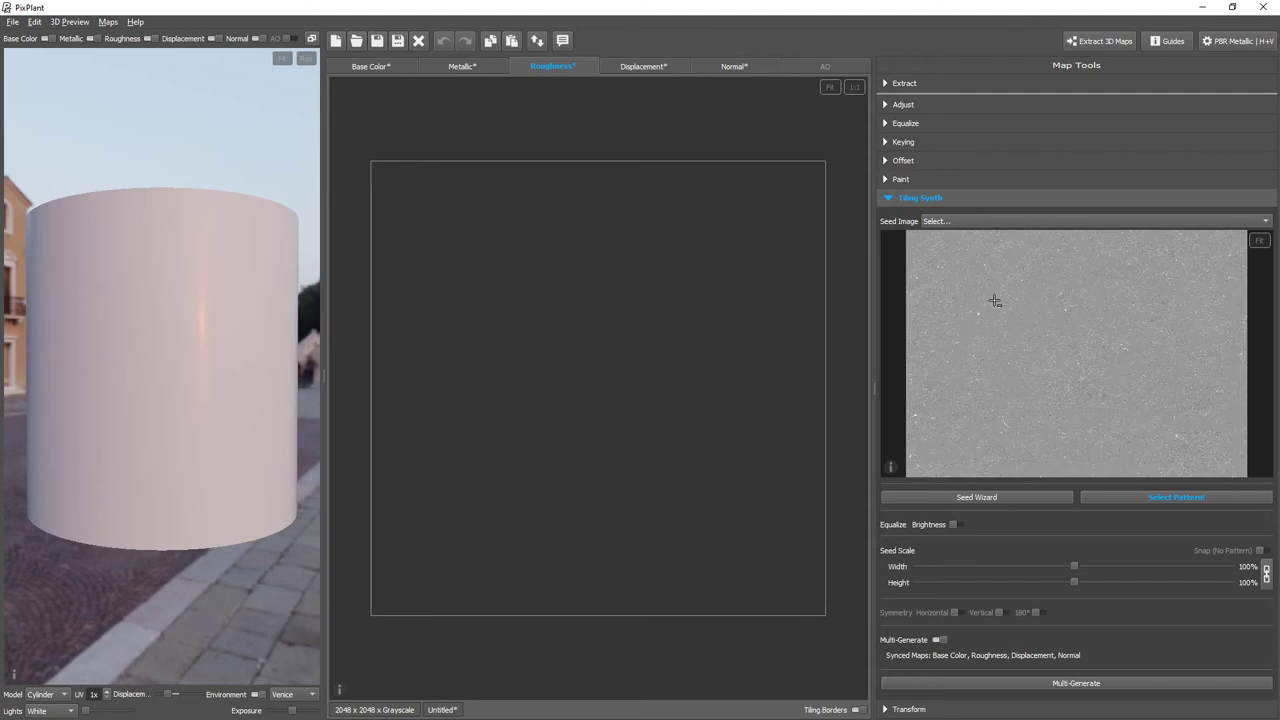
scroll(994, 300, up, 1)
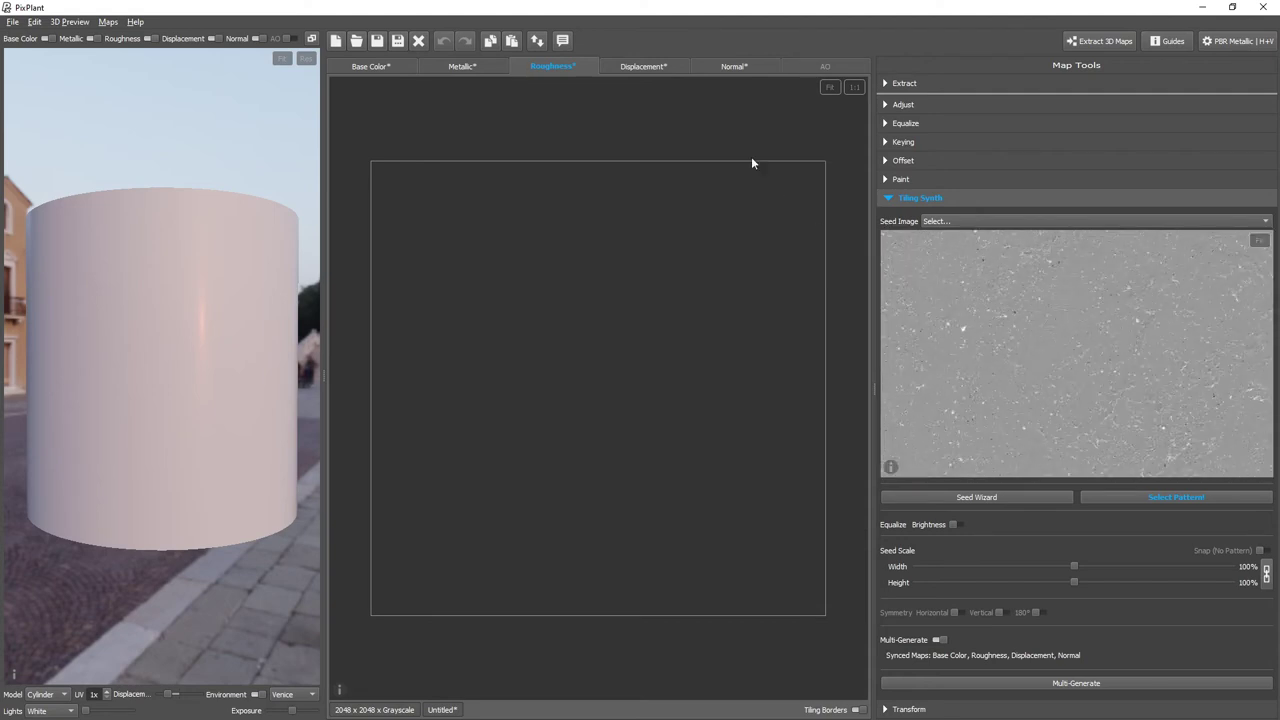
click(655, 67)
scroll(1061, 321, down, 2)
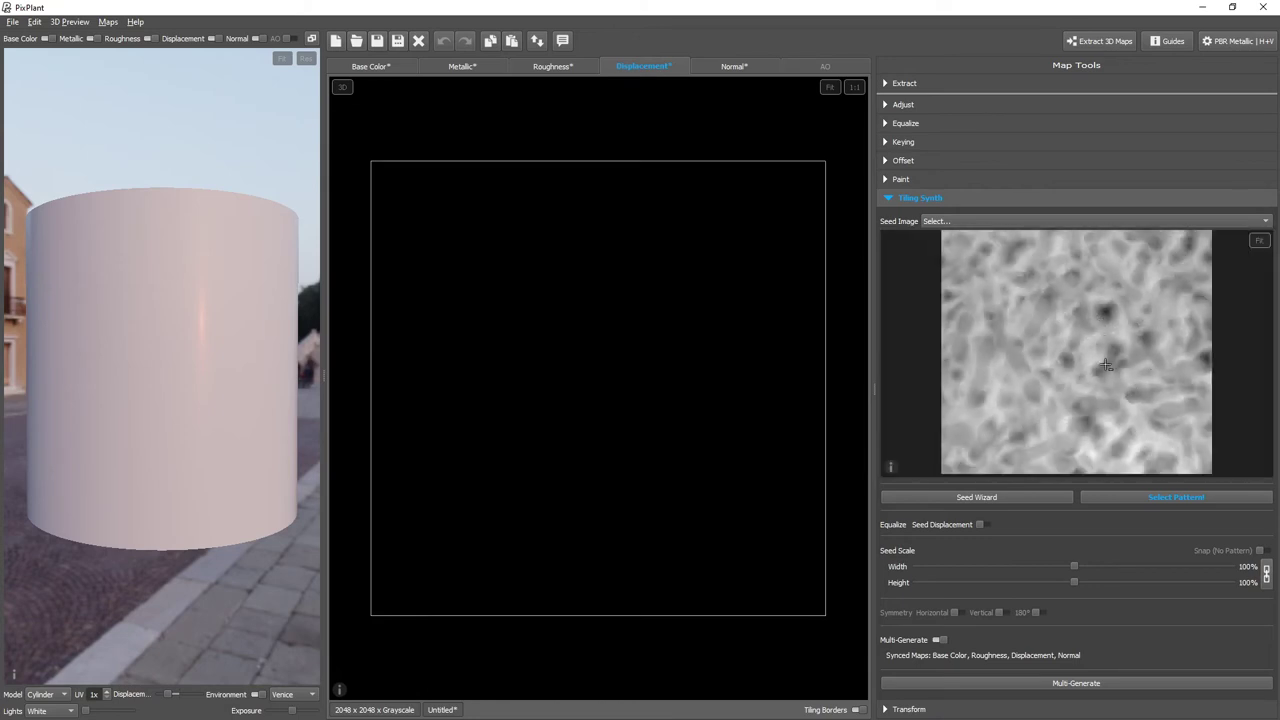
click(747, 60)
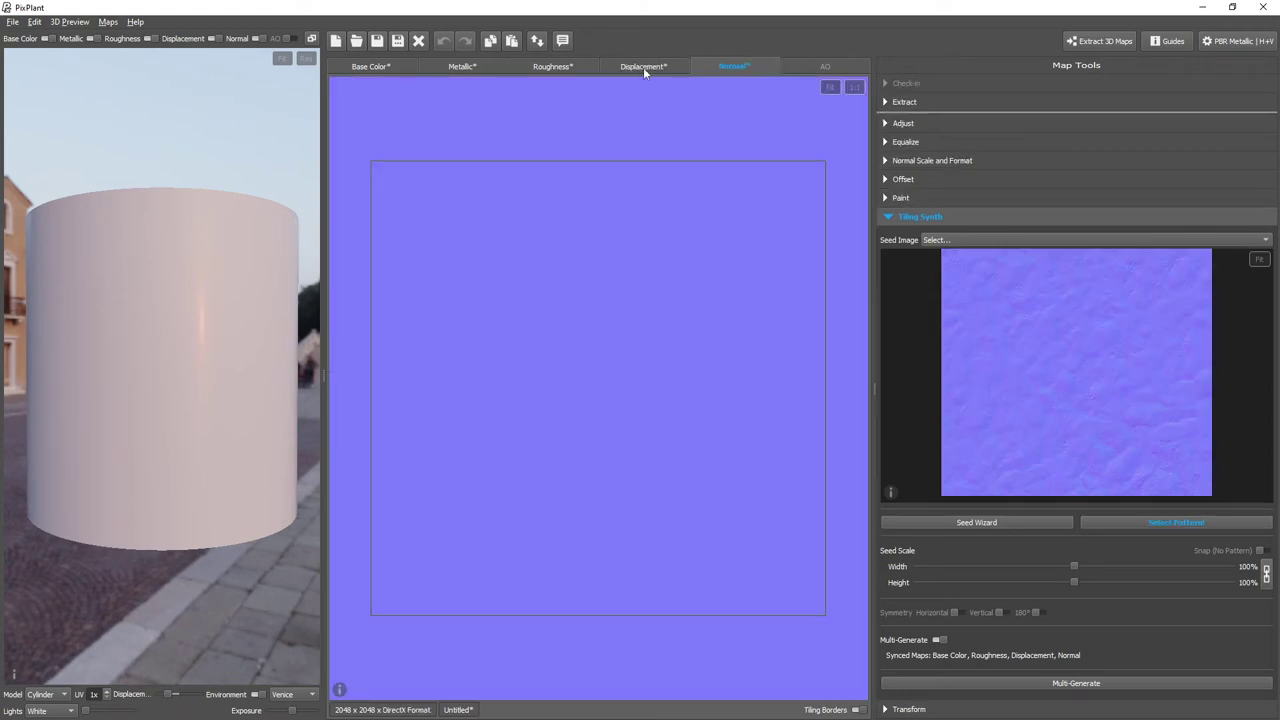
click(643, 67)
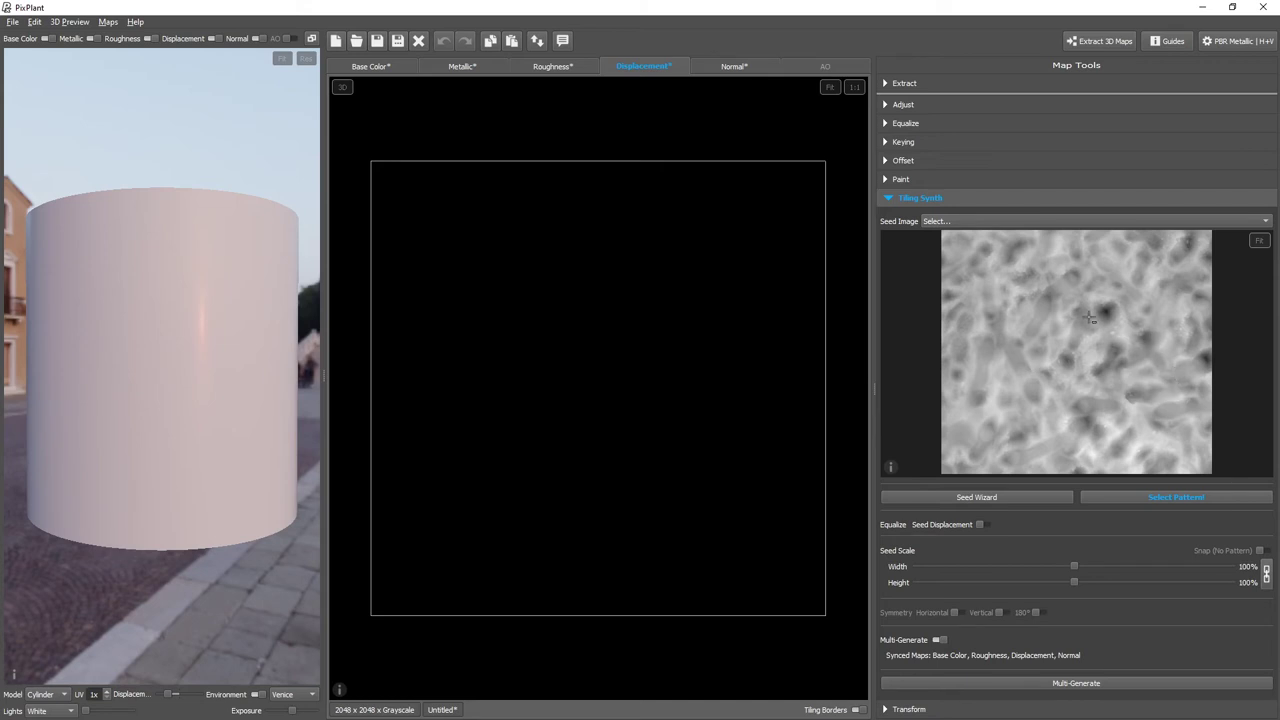
Generate the synced sand-footprints maps and inspect them on the 3D preview cylinder.
click(1144, 686)
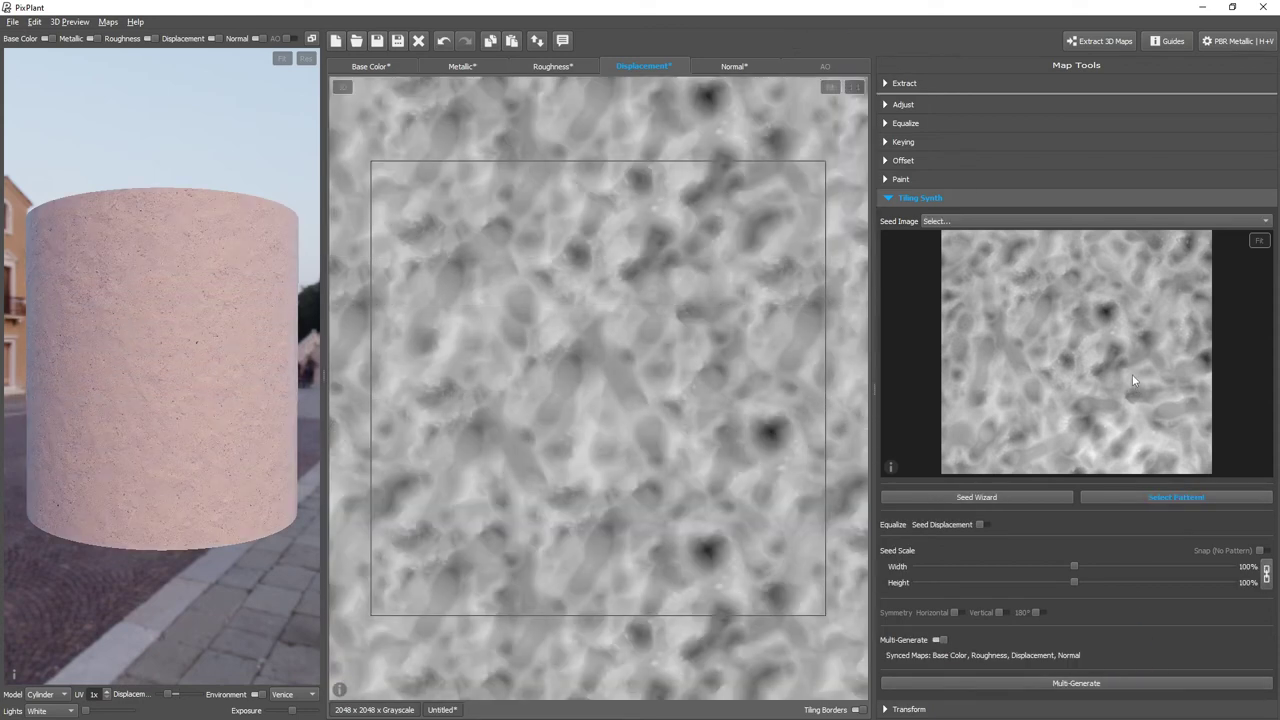
scroll(215, 350, up, 5)
drag(215, 350, 29, 423)
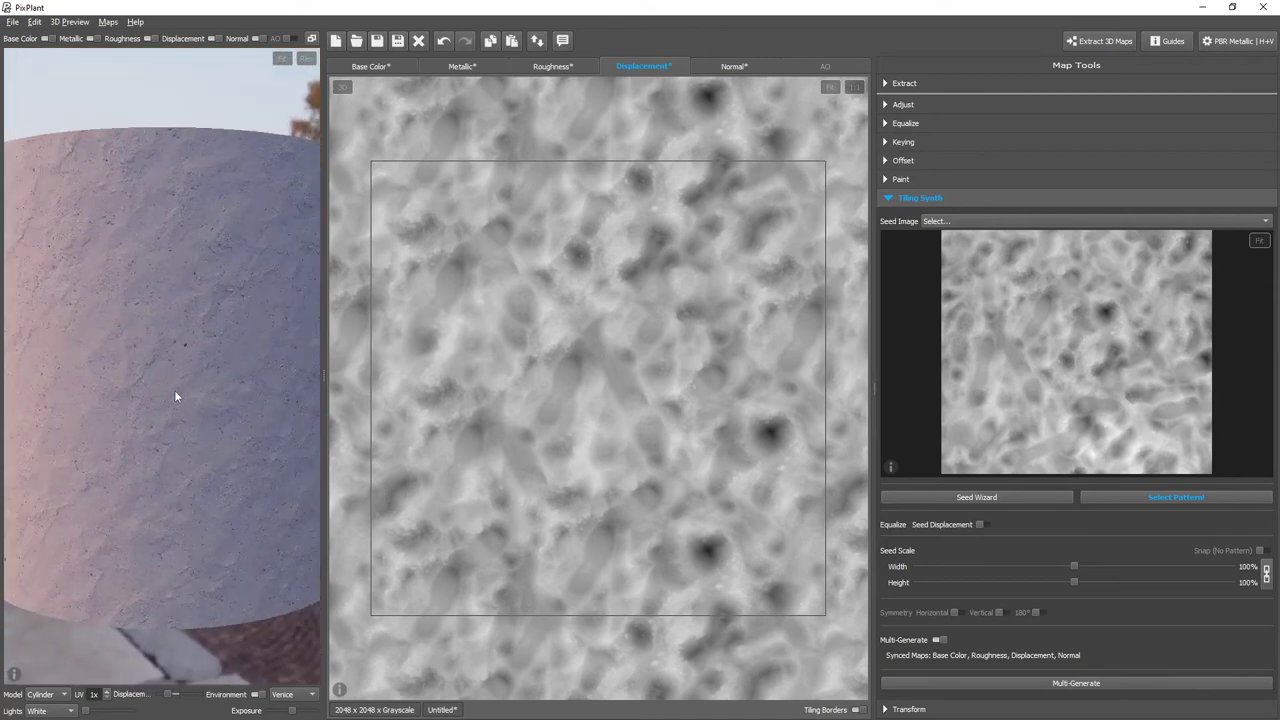
scroll(174, 390, up, 3)
drag(166, 416, 191, 417)
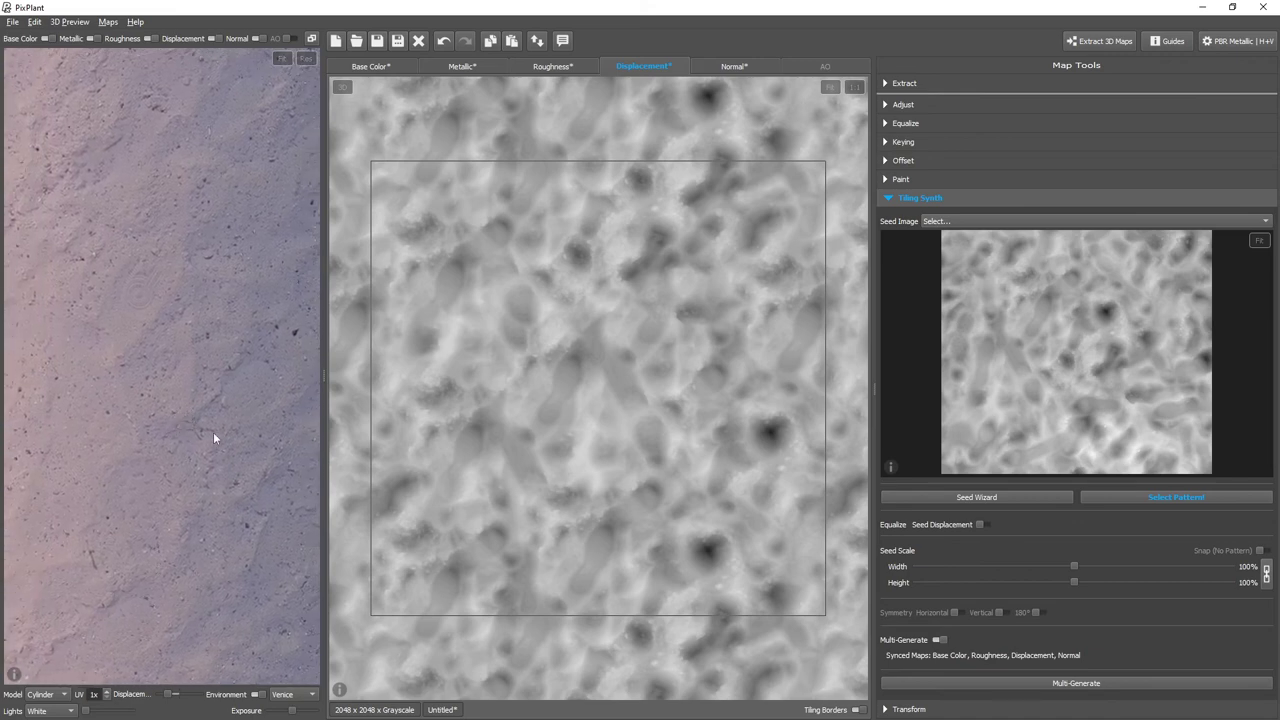
drag(224, 416, 110, 210)
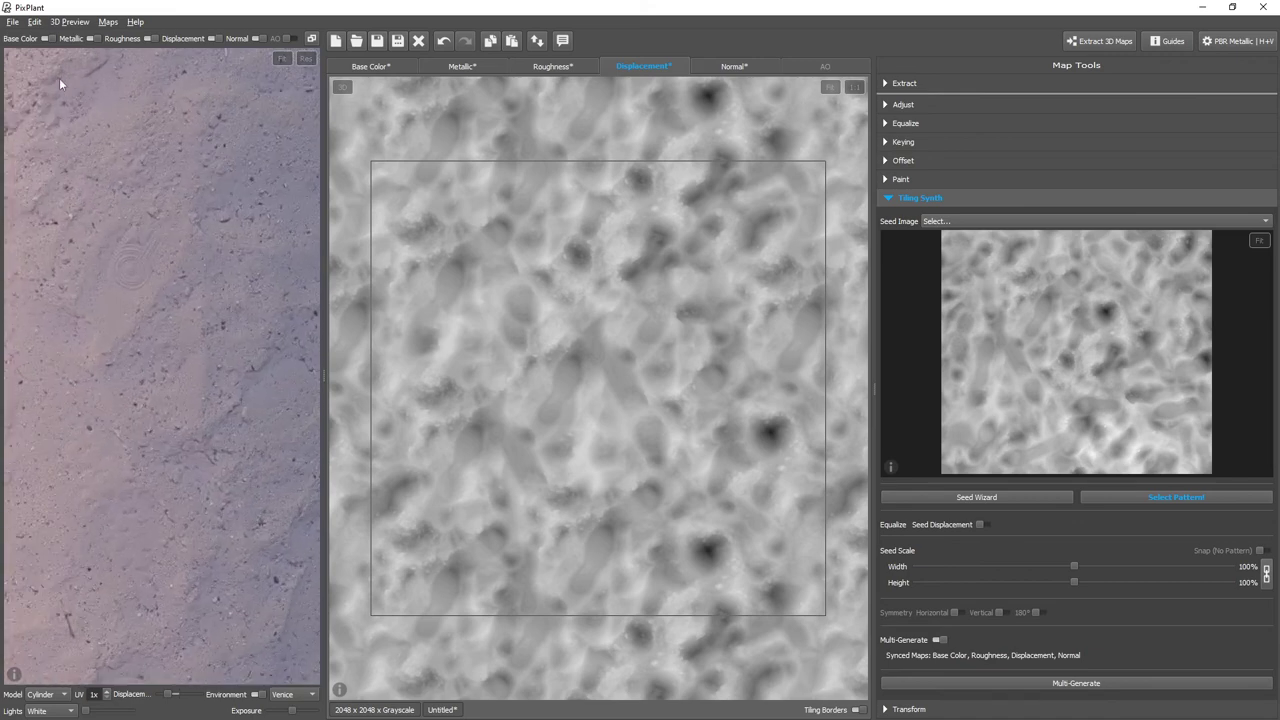
click(27, 38)
click(27, 38)
Review the generated Roughness, Base Color, Normal and Displacement sand maps.
scroll(686, 314, up, 3)
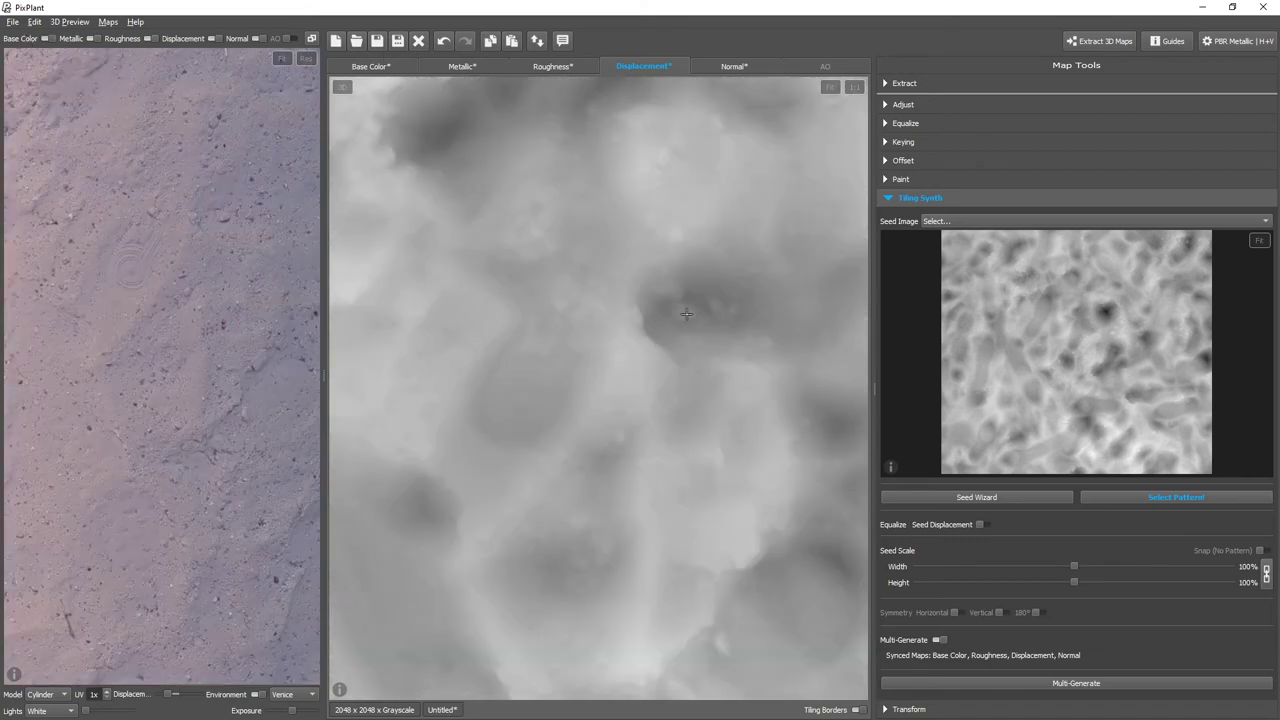
click(548, 64)
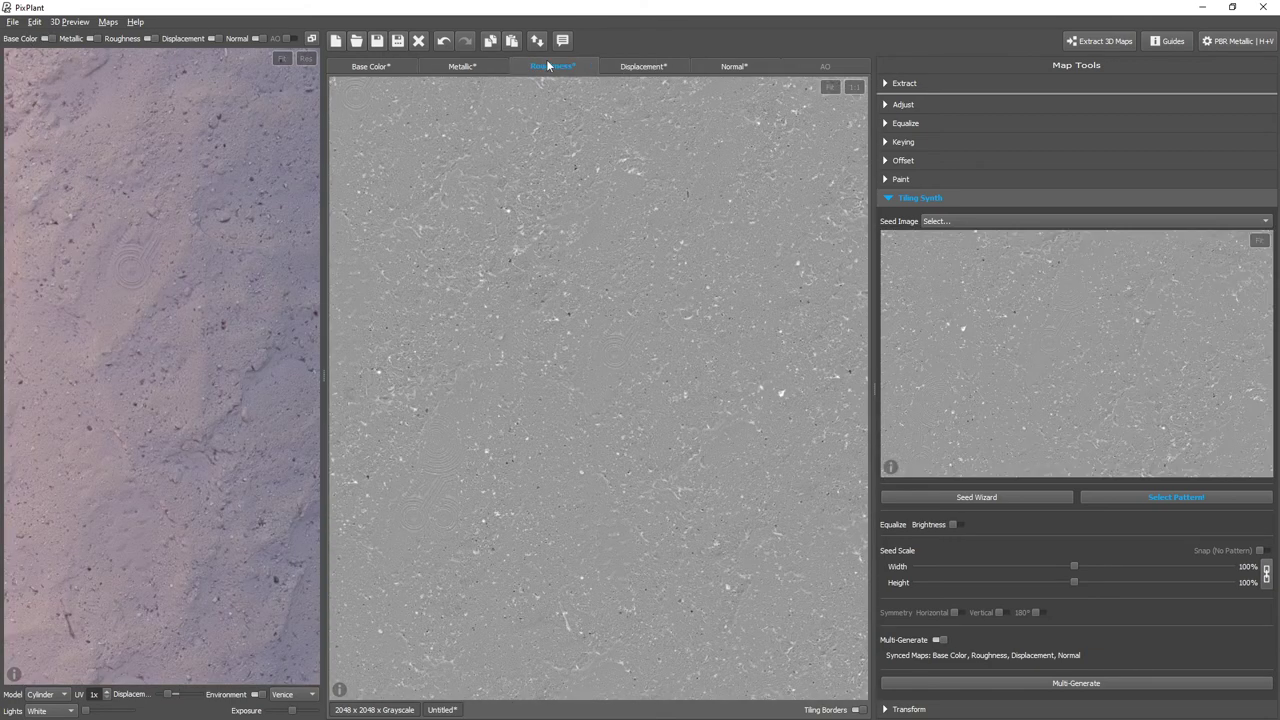
click(390, 65)
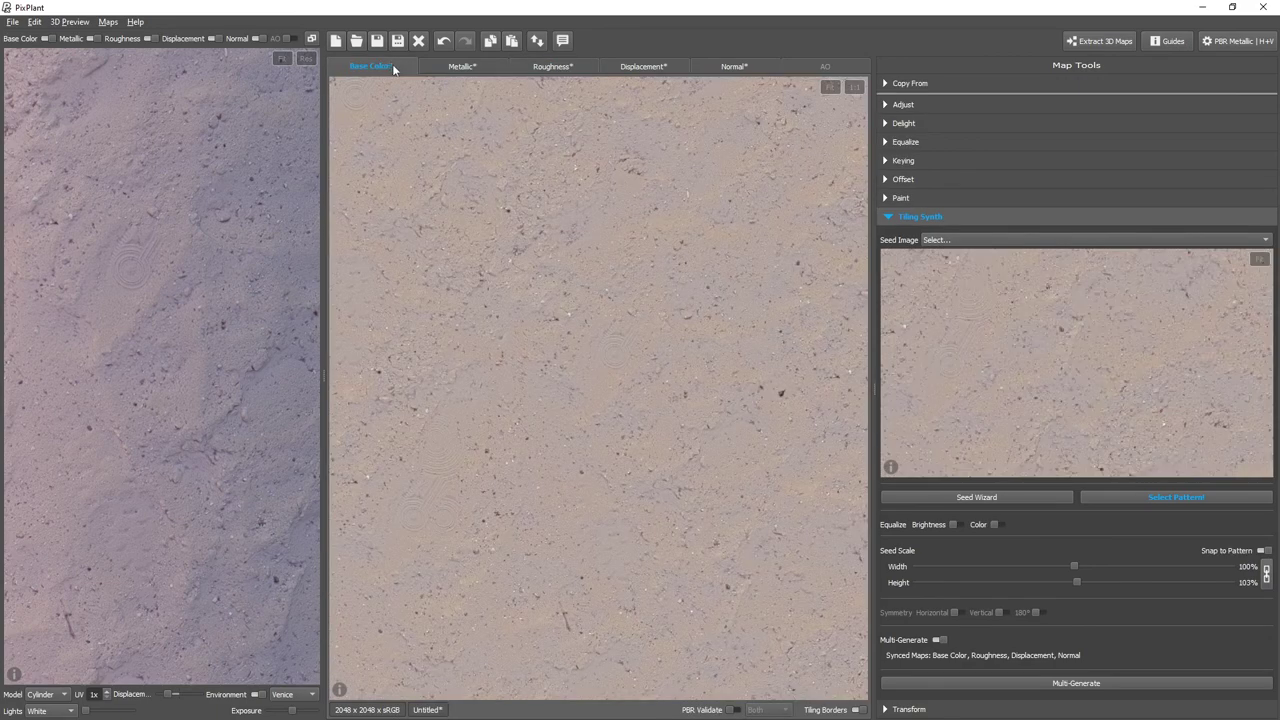
scroll(581, 235, up, 3)
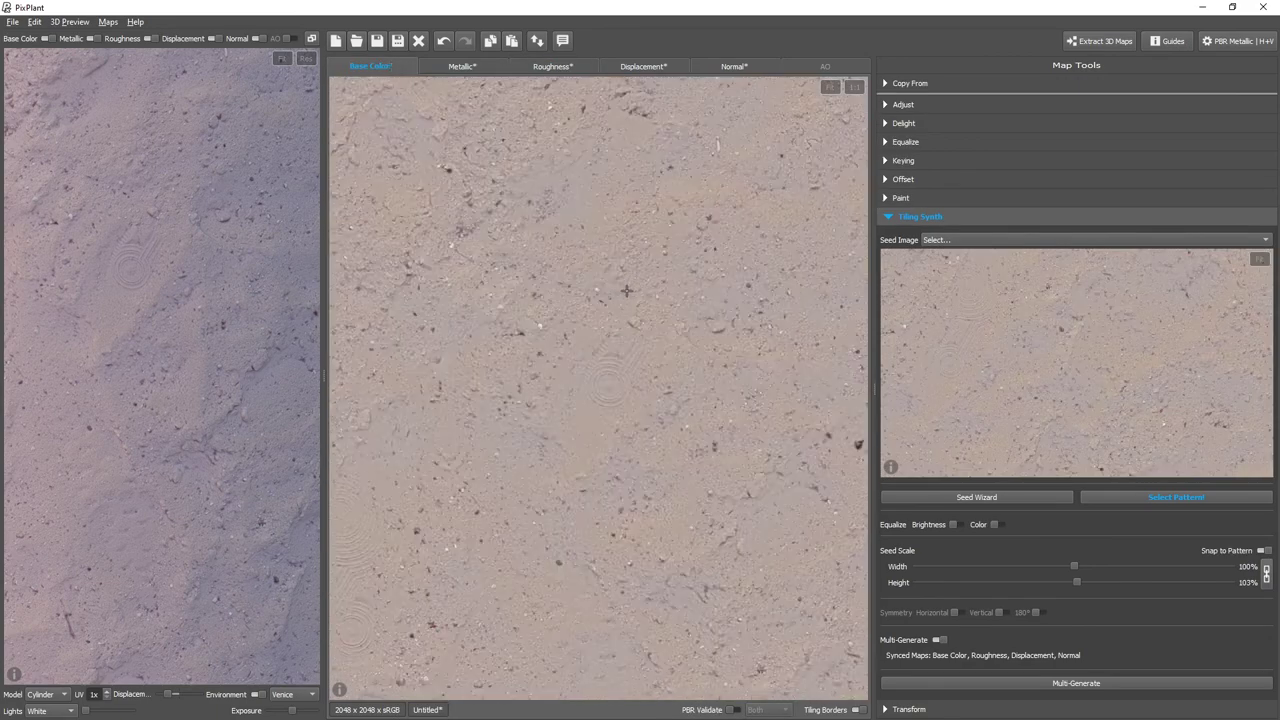
click(733, 66)
click(631, 66)
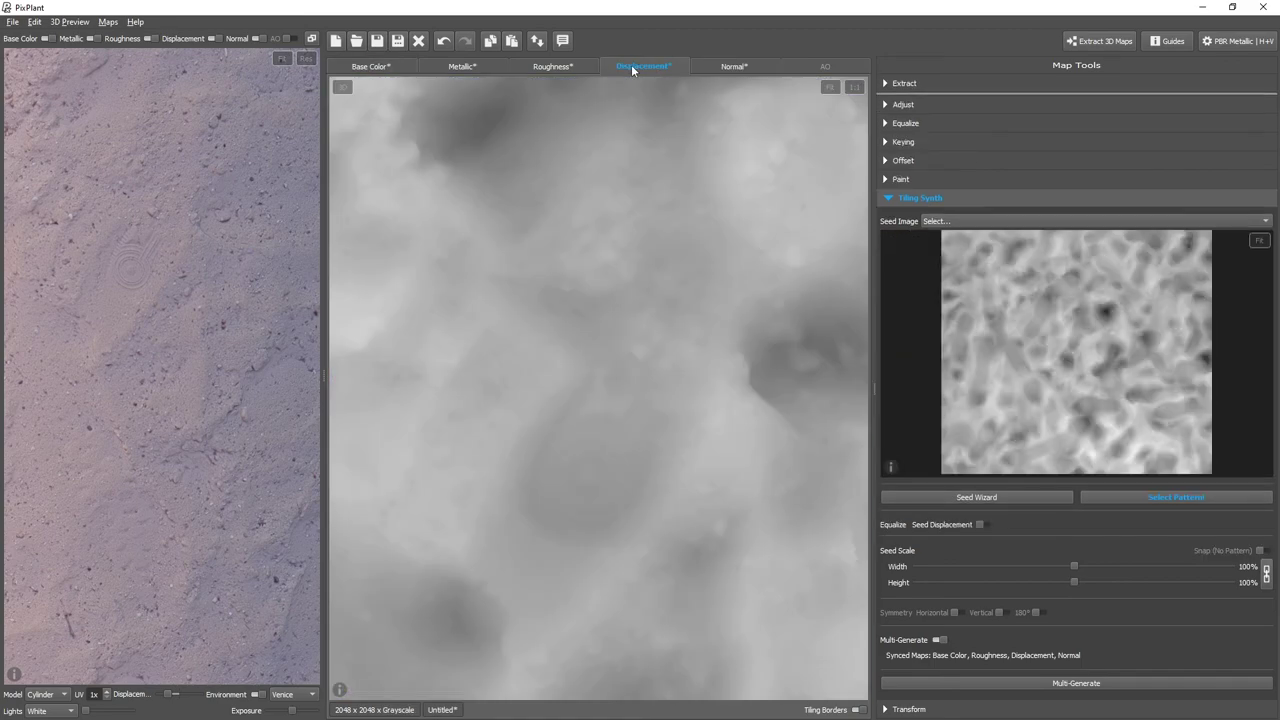
scroll(680, 338, down, 3)
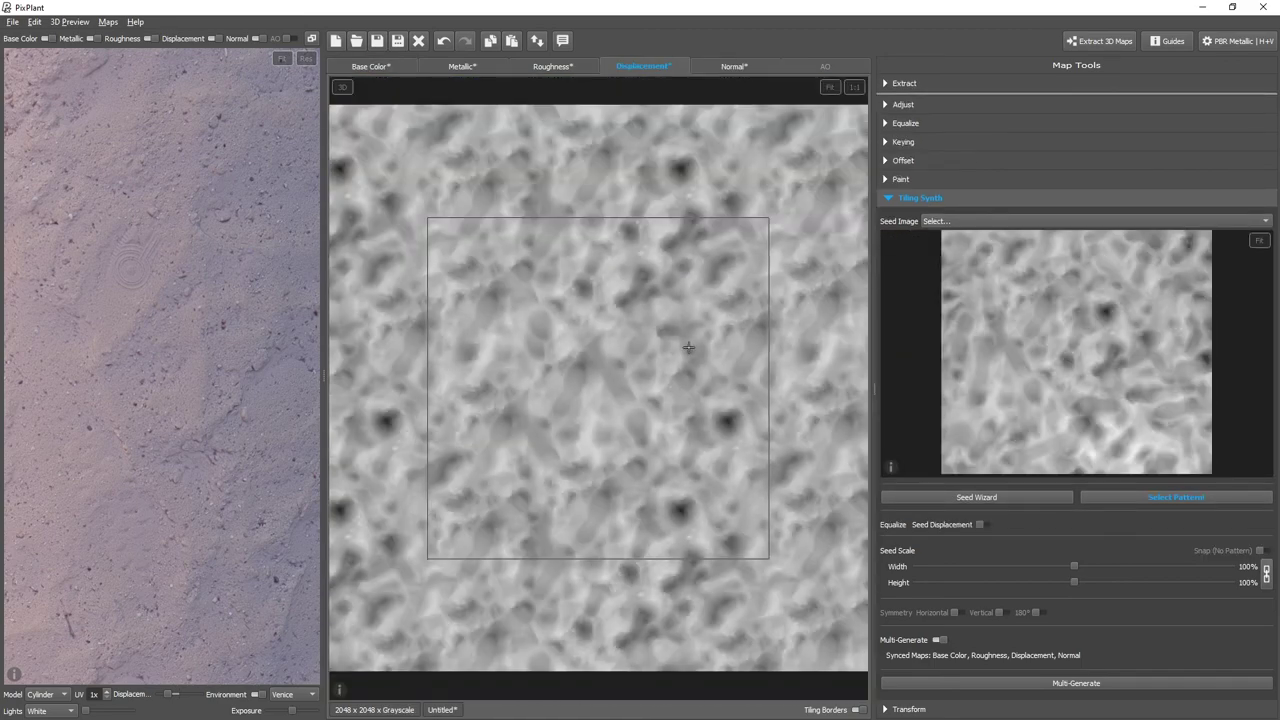
scroll(688, 347, up, 1)
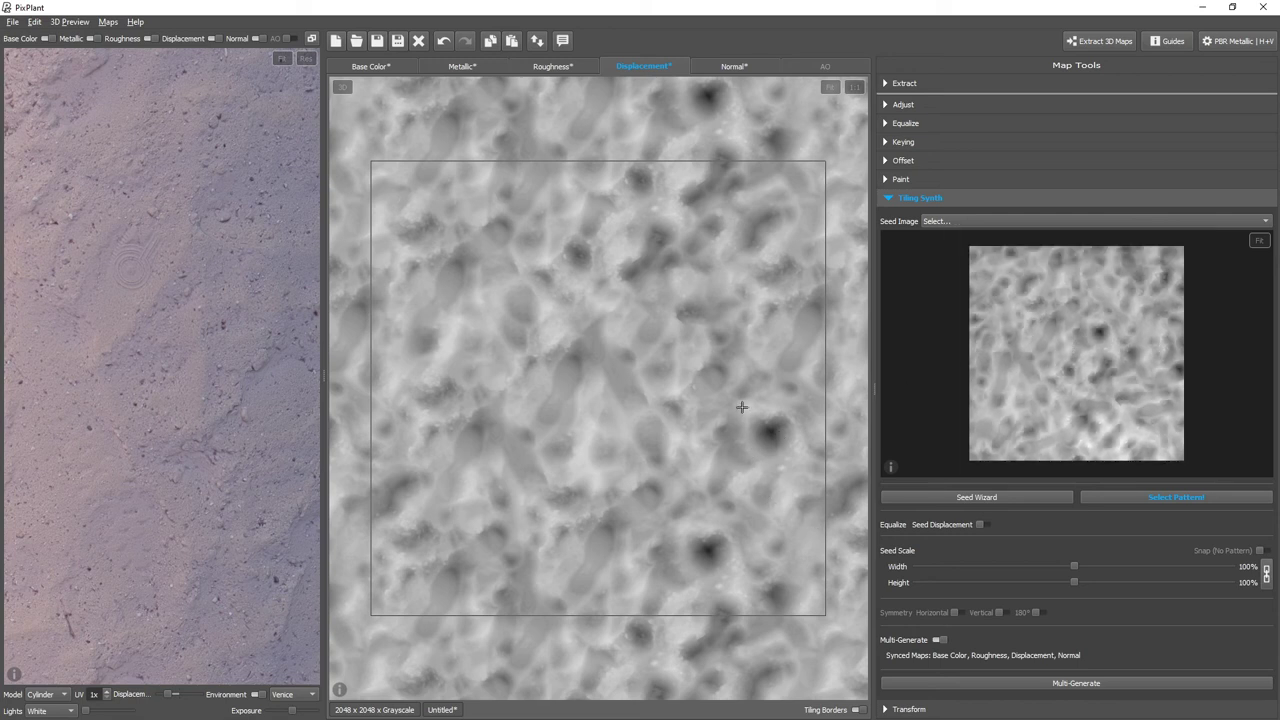
Select the dark pit on the Displacement canvas and mask it out of the seed image.
drag(726, 398, 804, 469)
mouse_move(1120, 333)
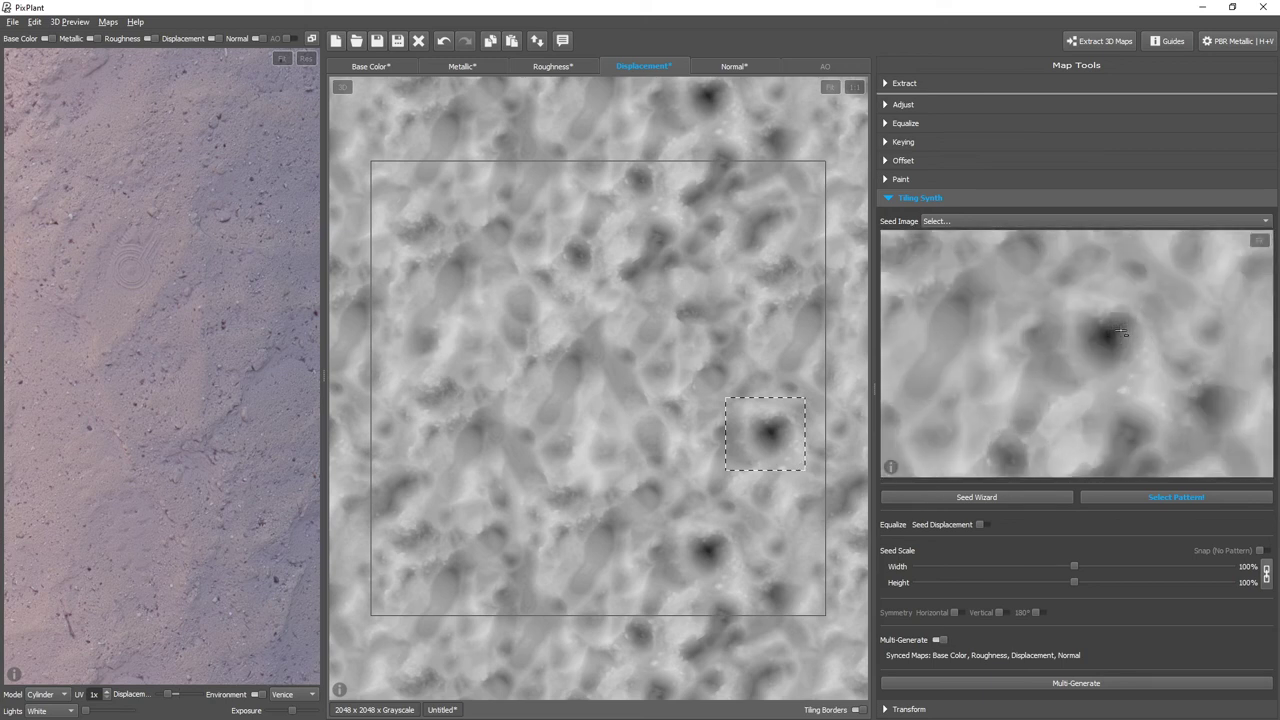
drag(1038, 293, 1150, 388)
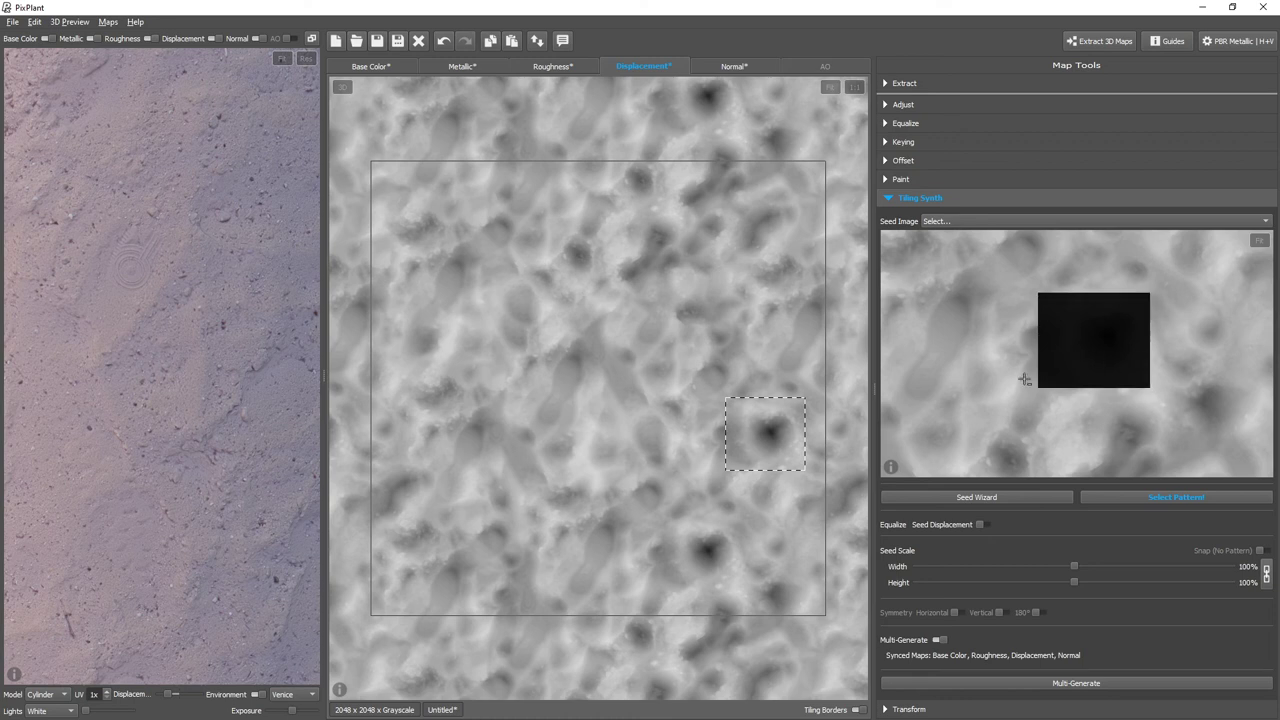
Resynthesize the selected region without the dark pit and fit the Displacement map in view.
click(1165, 684)
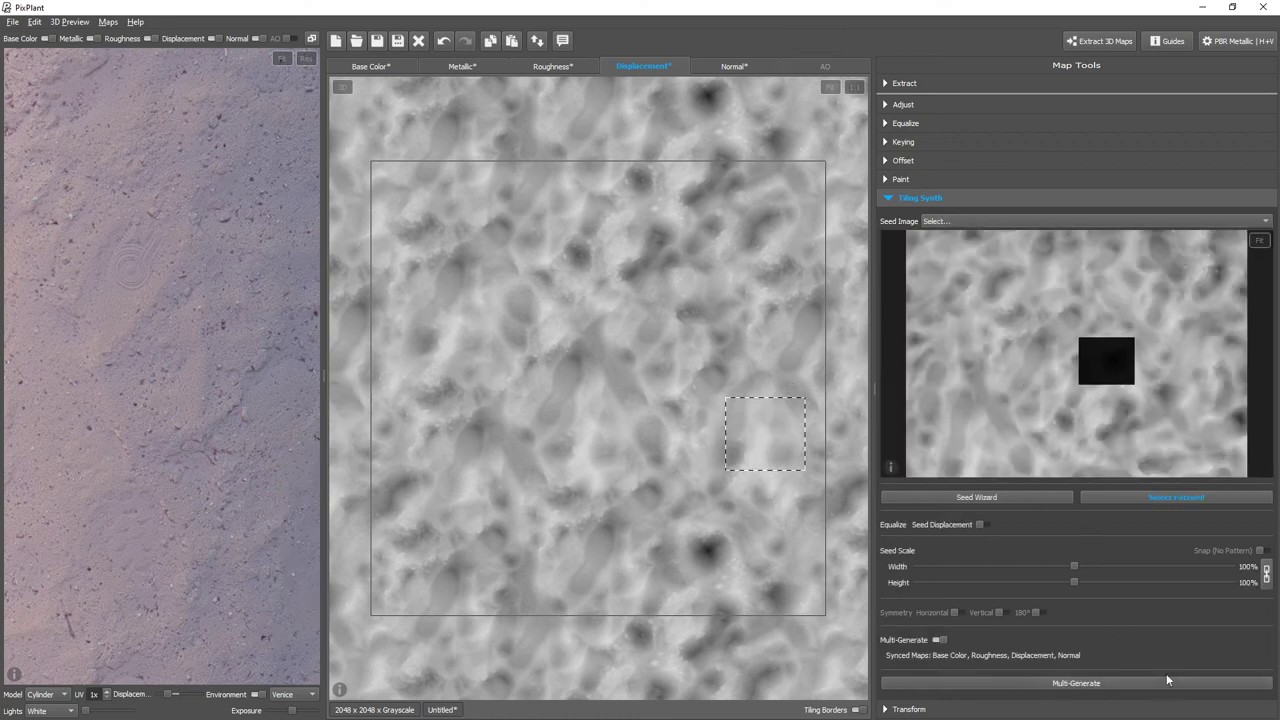
scroll(658, 347, up, 2)
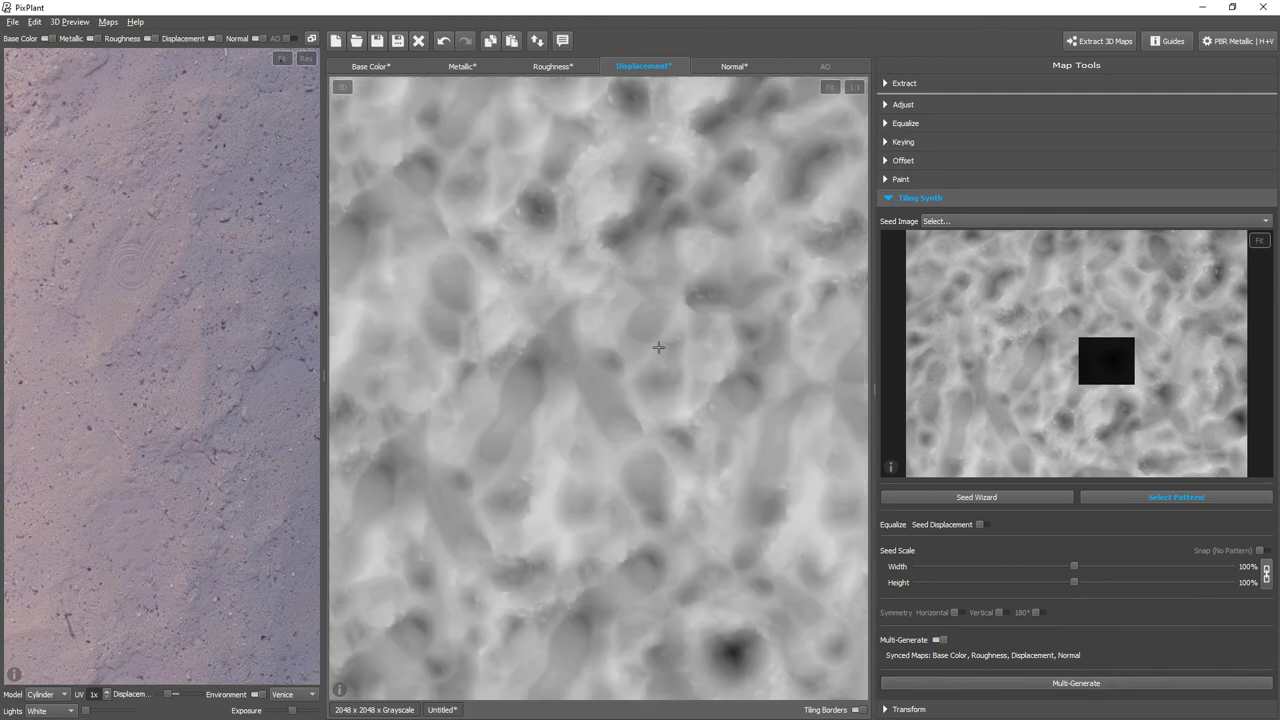
scroll(658, 347, up, 2)
scroll(658, 347, down, 4)
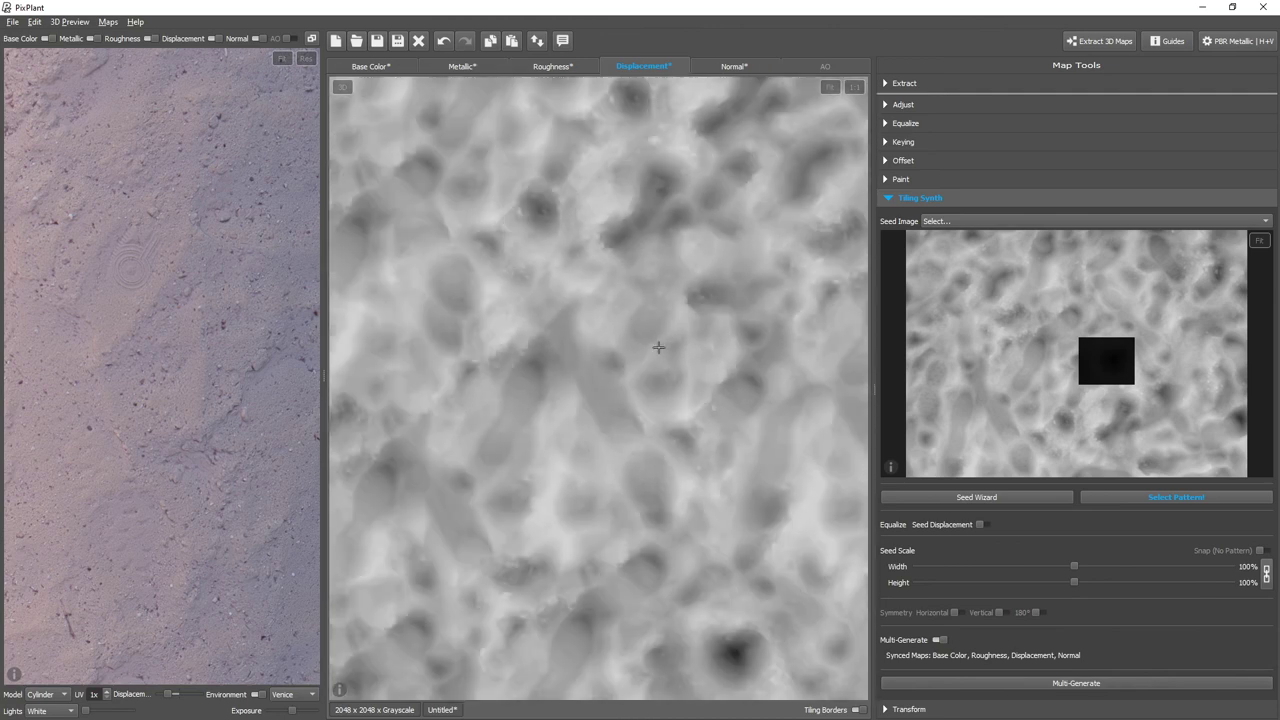
click(641, 72)
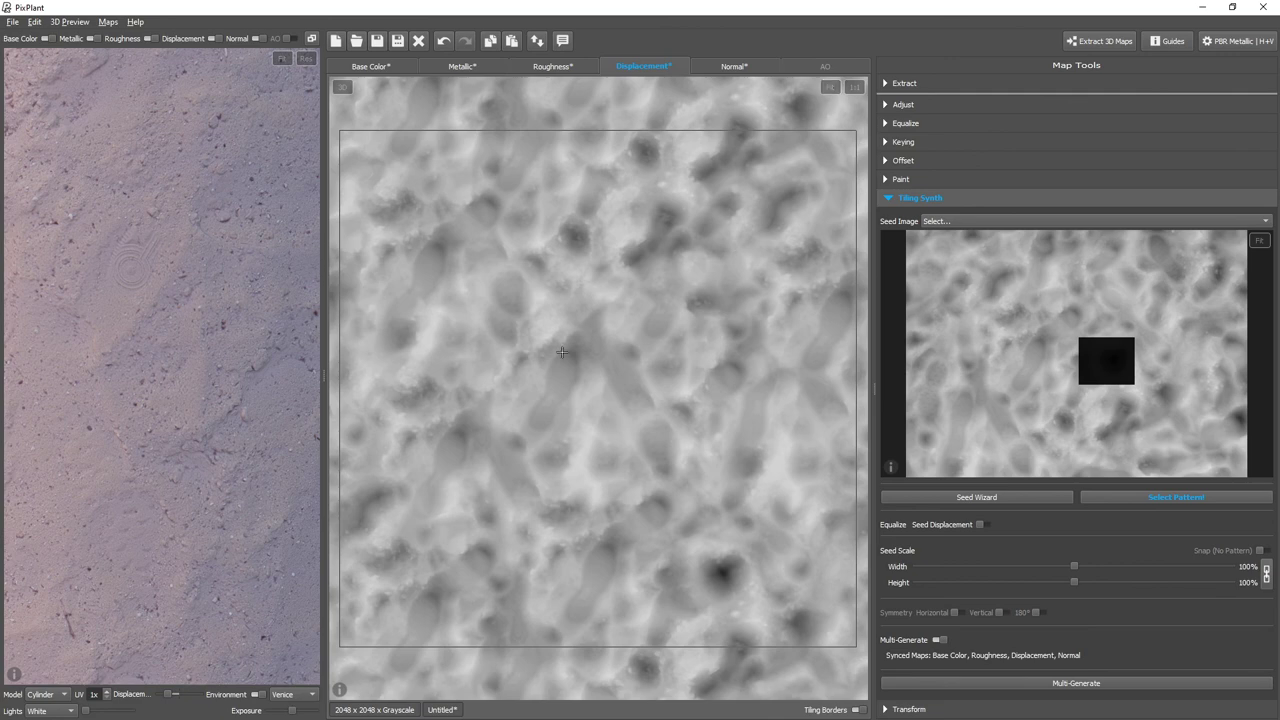
Inspect the new sand relief on the cylinder with Base Color hidden and restored.
scroll(218, 371, down, 5)
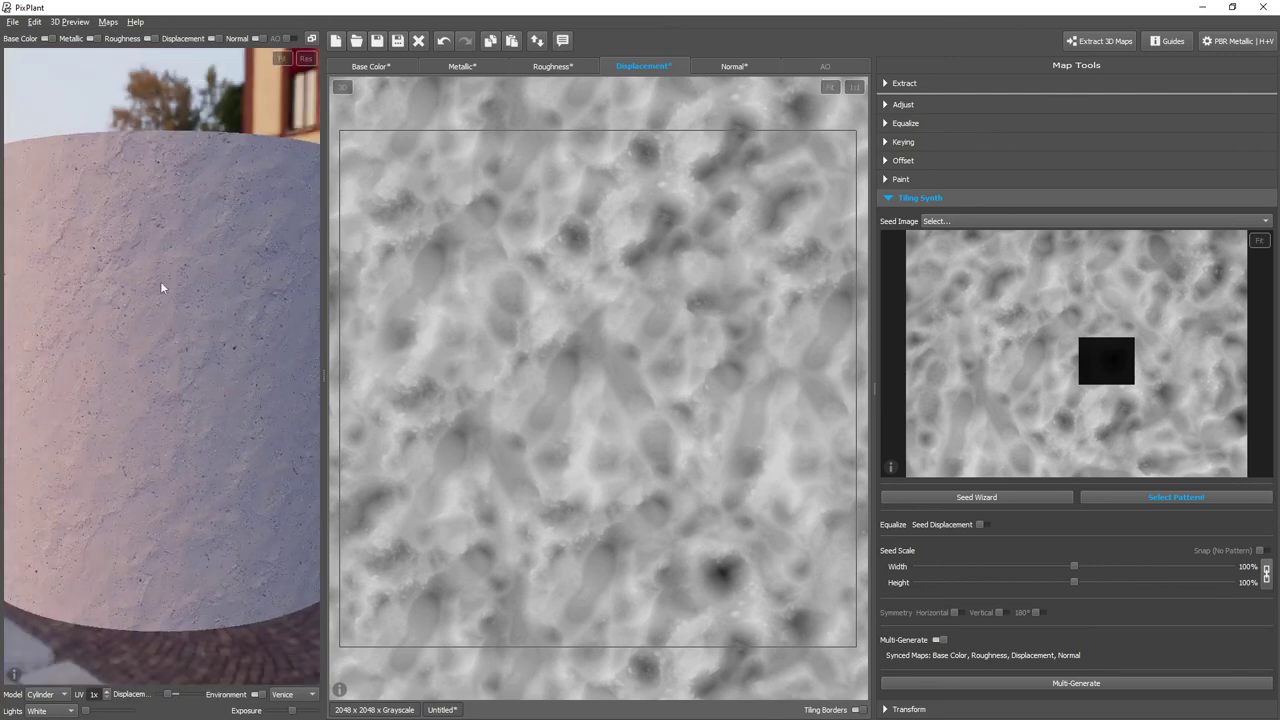
click(22, 39)
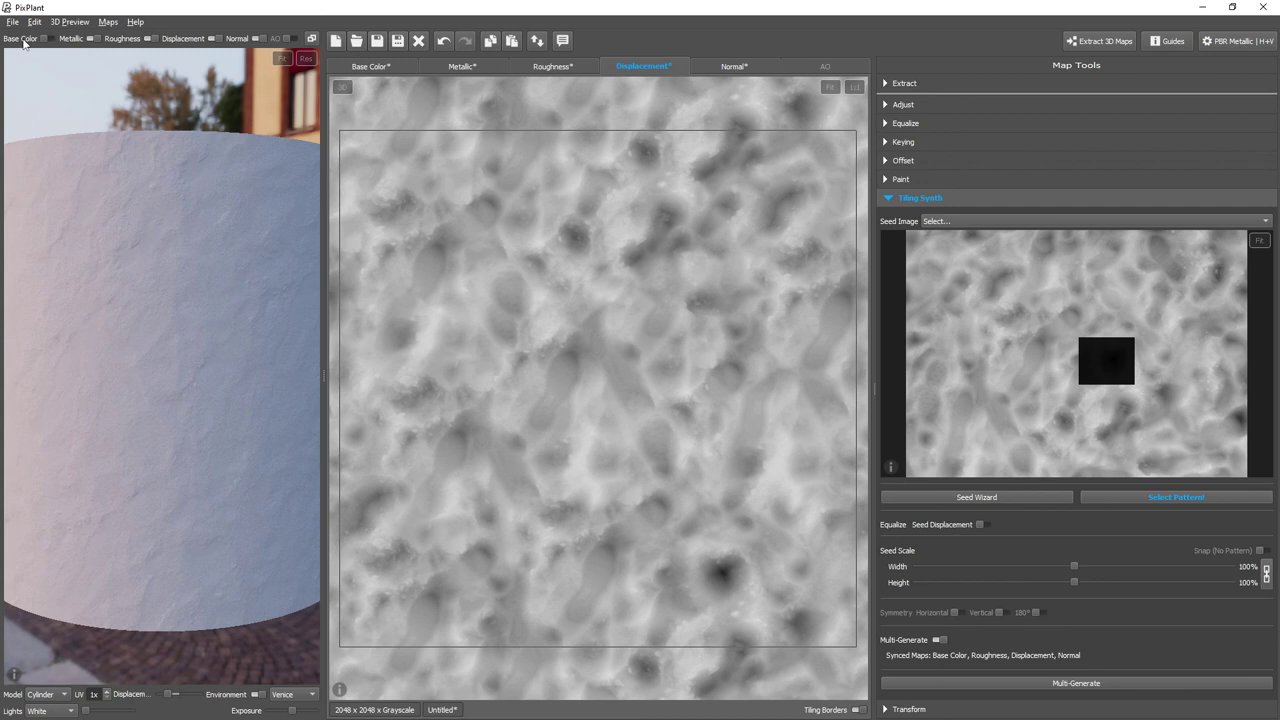
click(22, 39)
scroll(158, 361, up, 5)
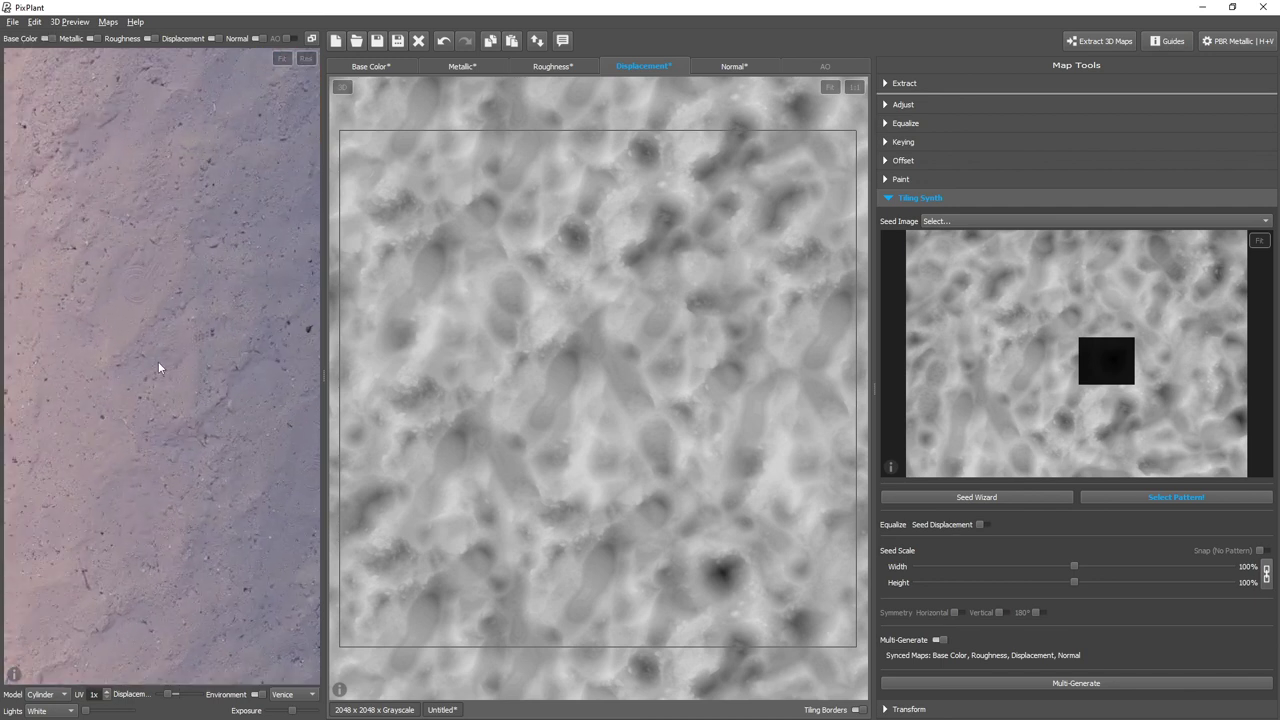